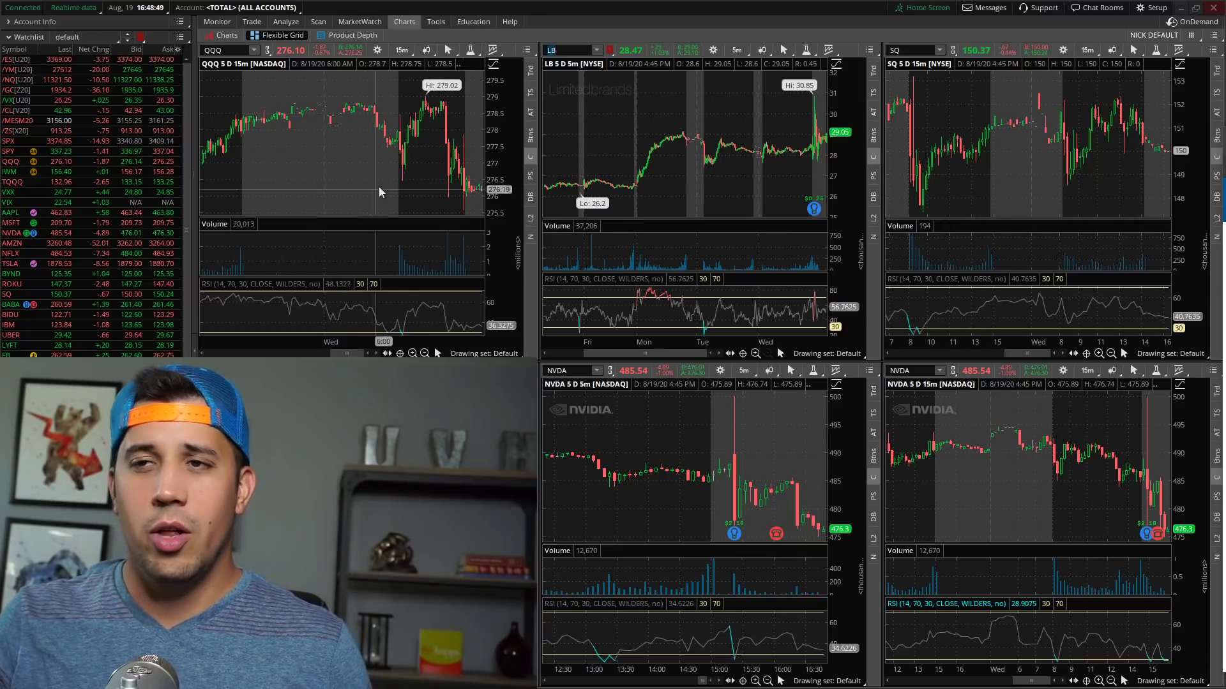
Load SPY into the second grid chart in place of LB.
click(568, 50)
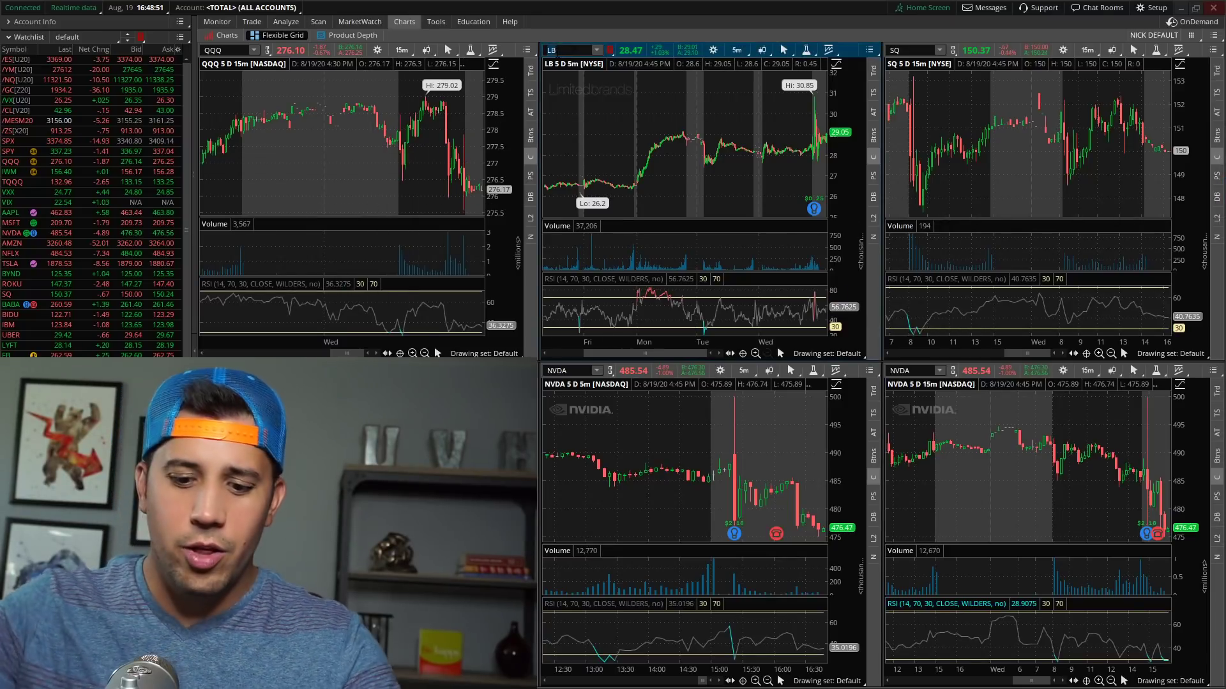
text(SPY)
key(Return)
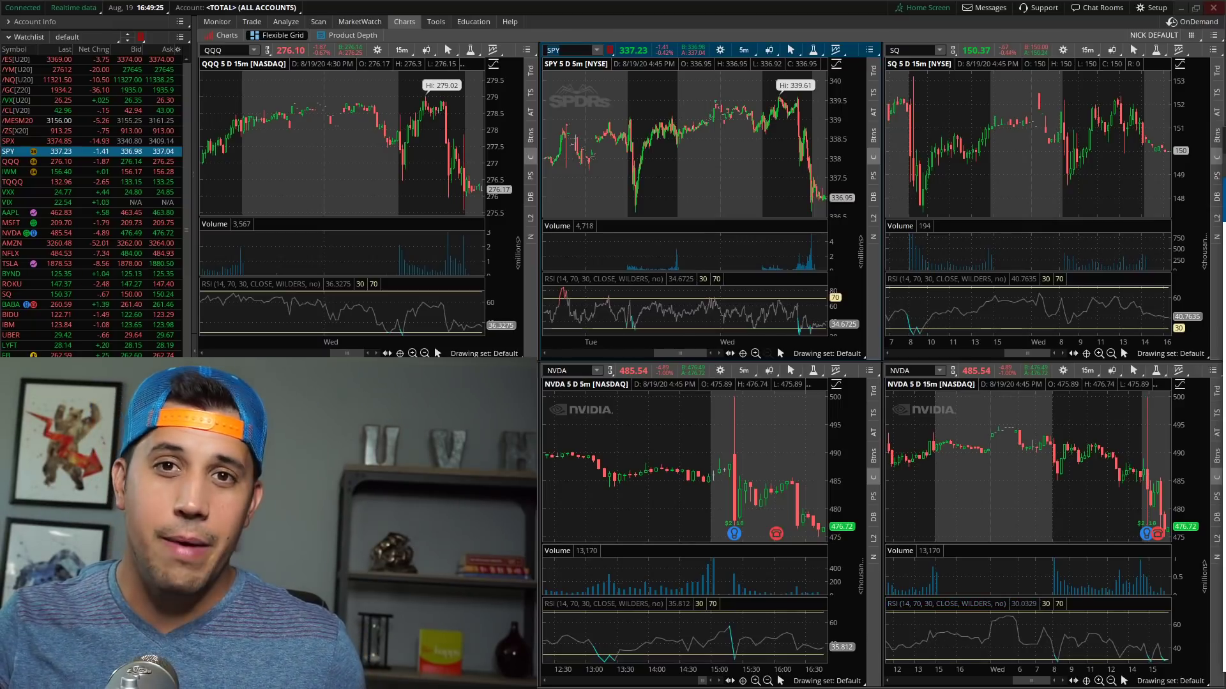
Reposition and scroll through the CNBC Fed-minutes article, then minimize its window.
key(alt+Tab)
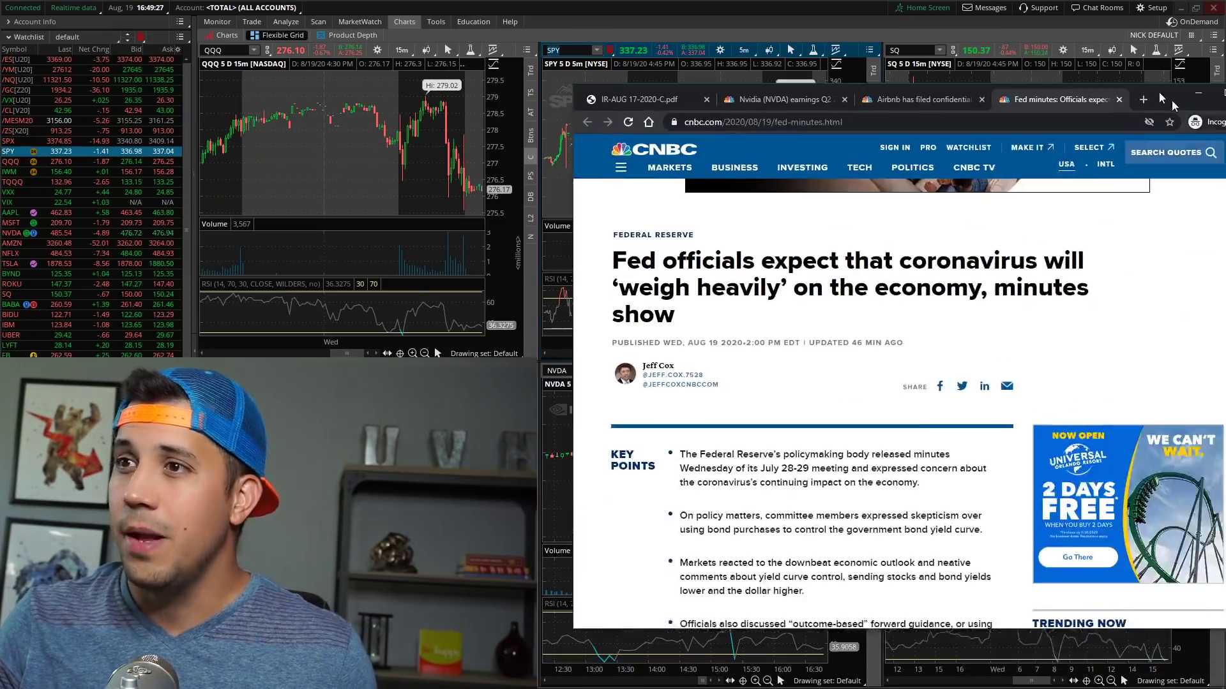
drag(1170, 101, 1090, 78)
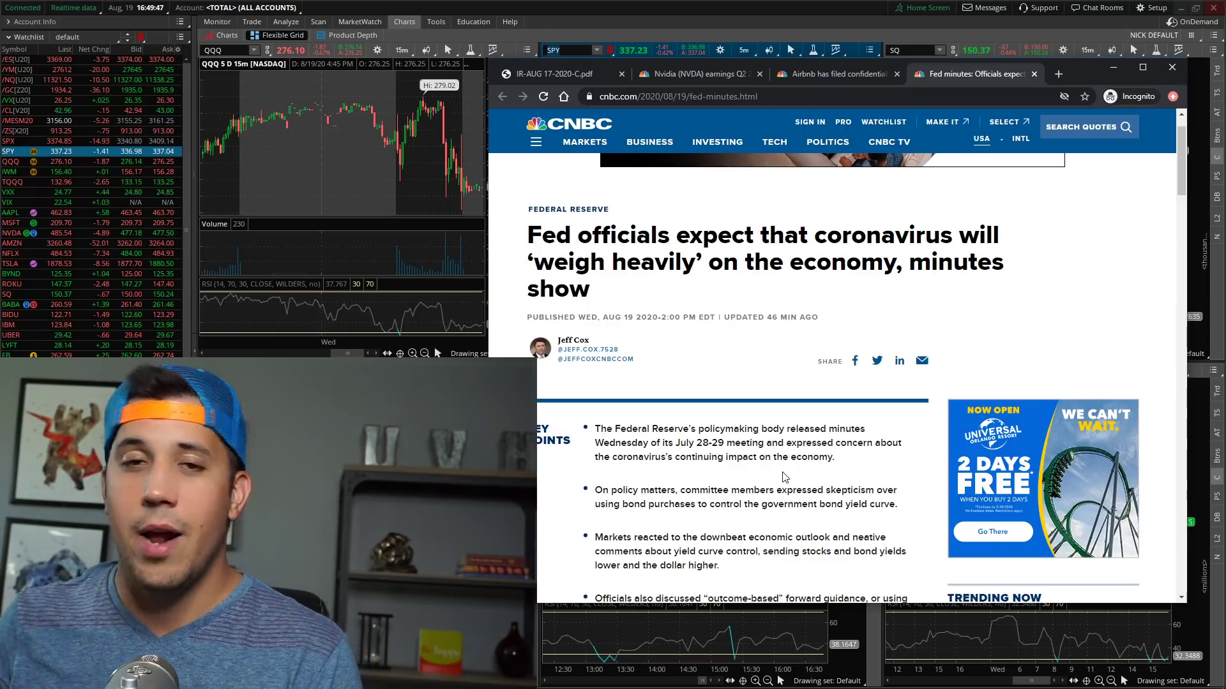
scroll(773, 426, down, 15)
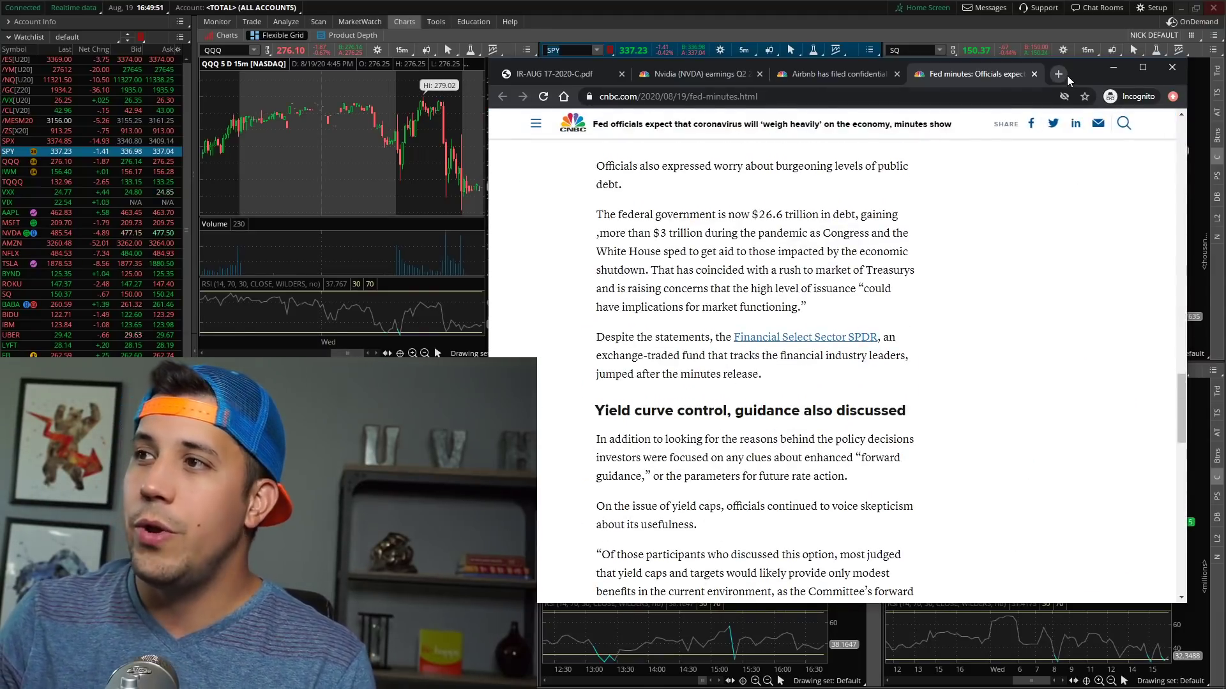
click(1113, 68)
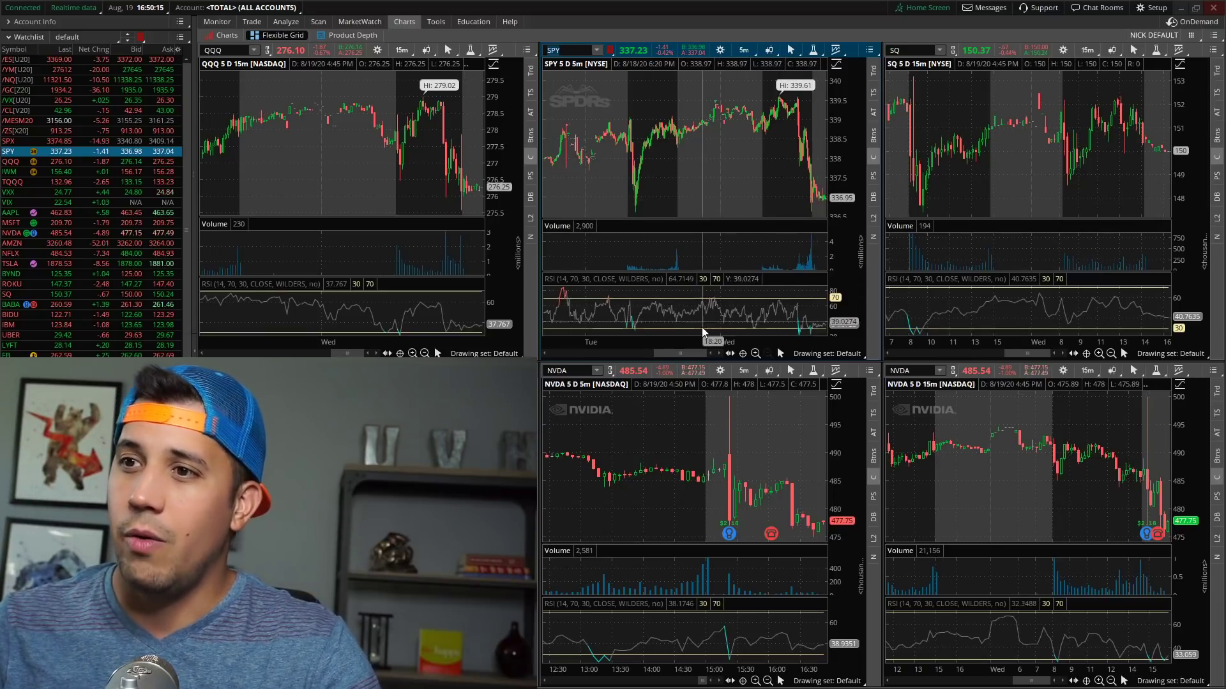
drag(671, 359, 761, 354)
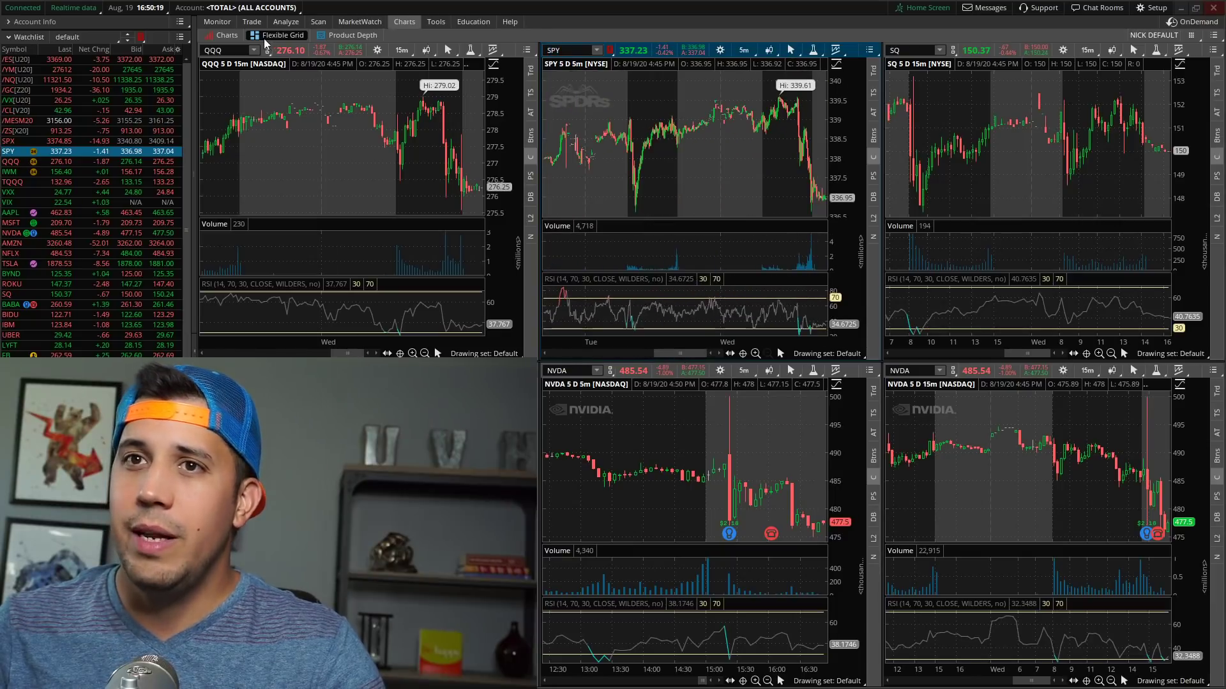
click(224, 35)
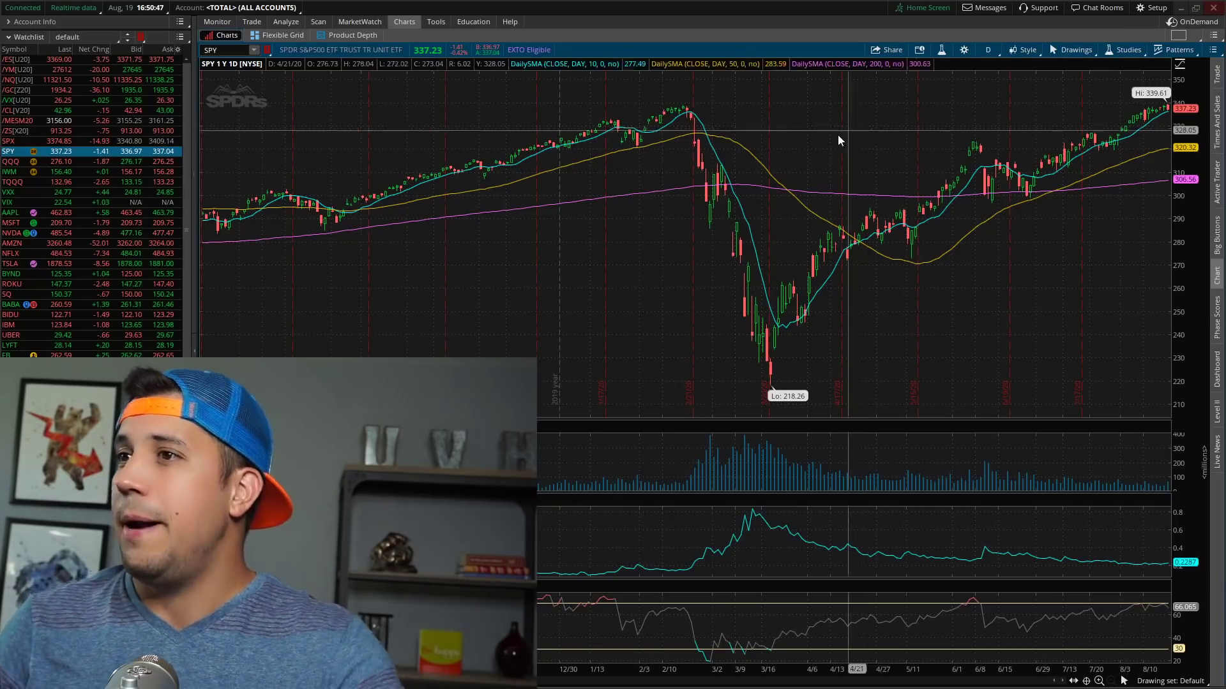
click(282, 37)
Replace SPY with VXX in the middle grid chart.
click(571, 50)
text(VXX)
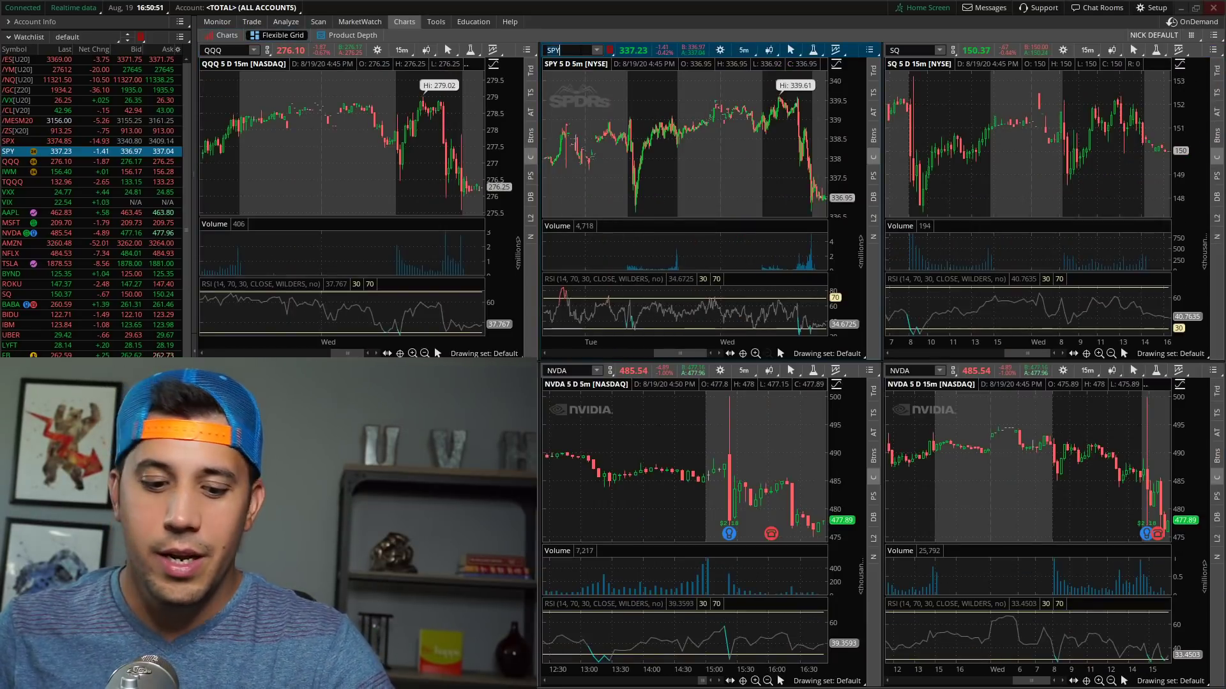
key(Return)
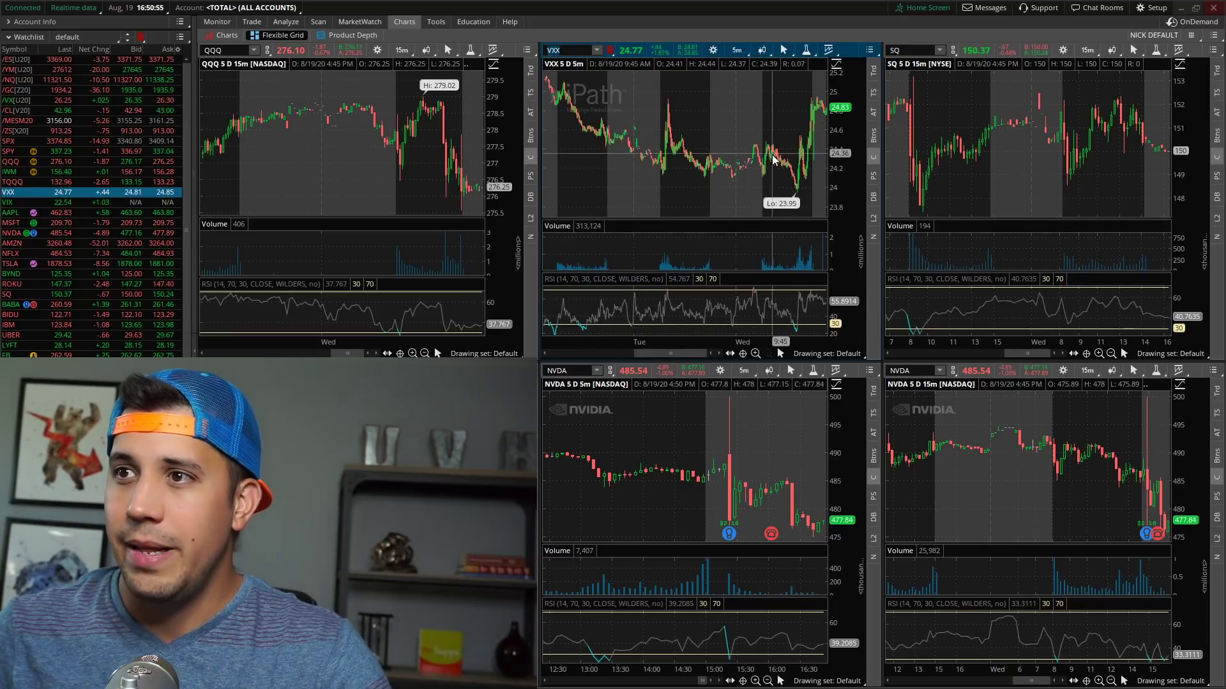
Review VXX's one-year daily chart on the Charts tab, then return to Flexible Grid.
drag(752, 171, 818, 151)
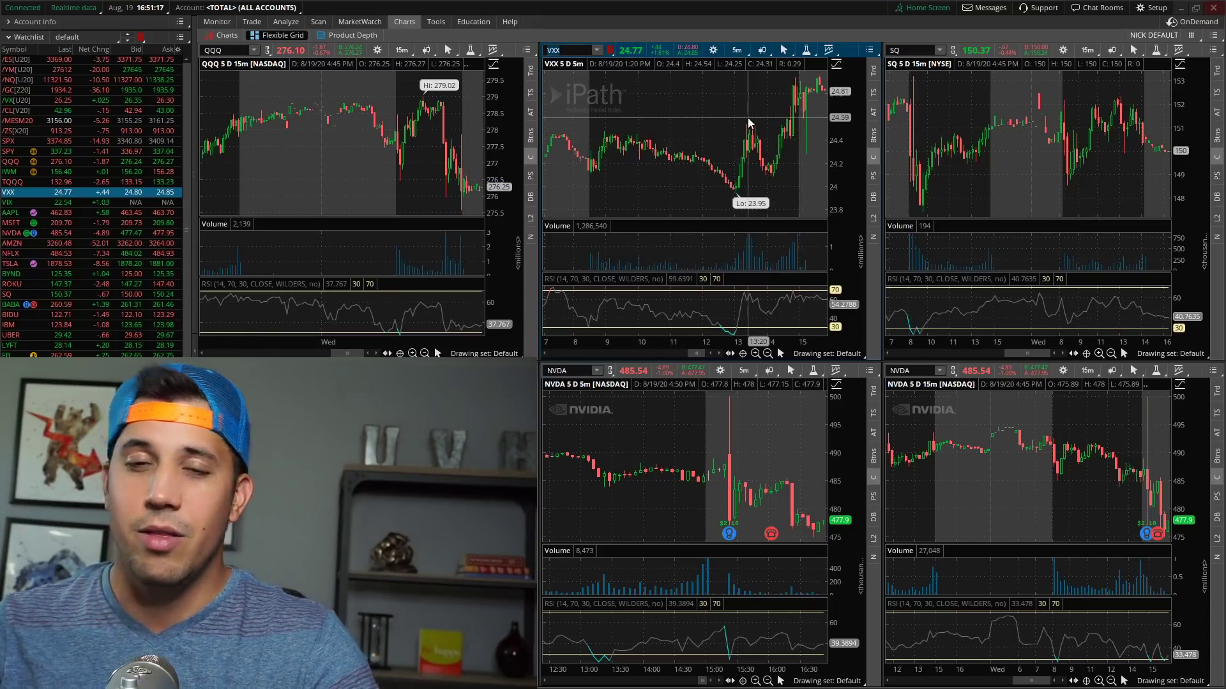
click(229, 35)
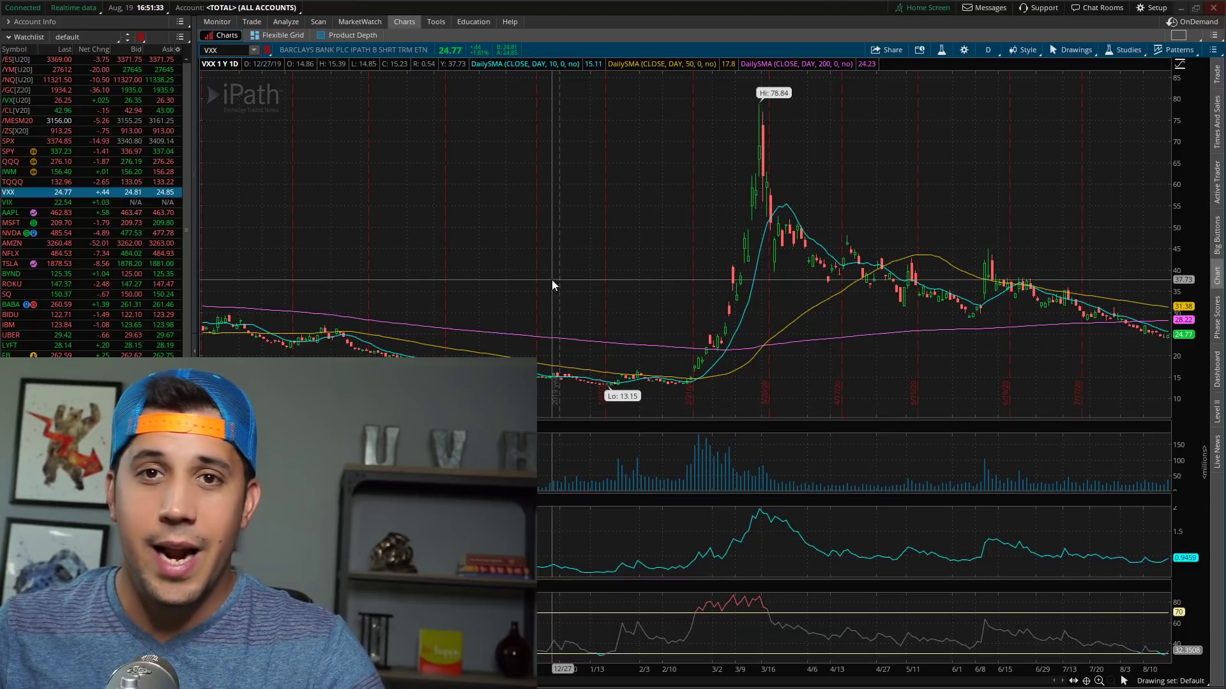
click(268, 37)
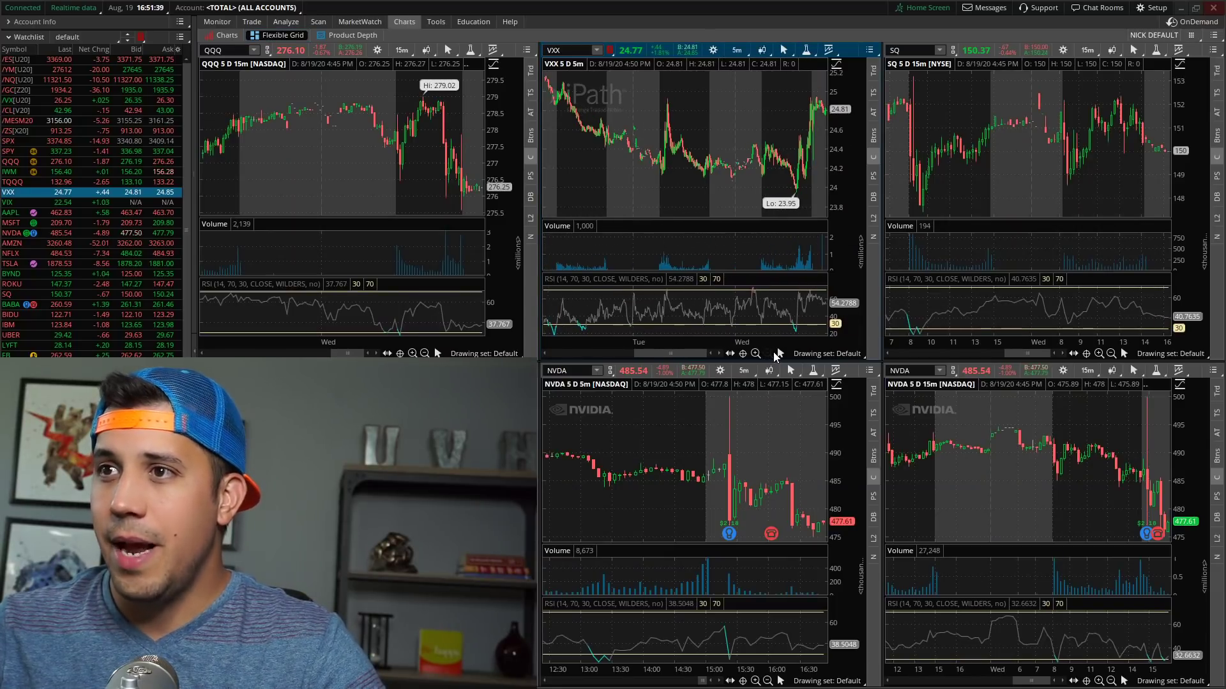
Switch to the tastyworks Positions window.
drag(698, 358, 671, 359)
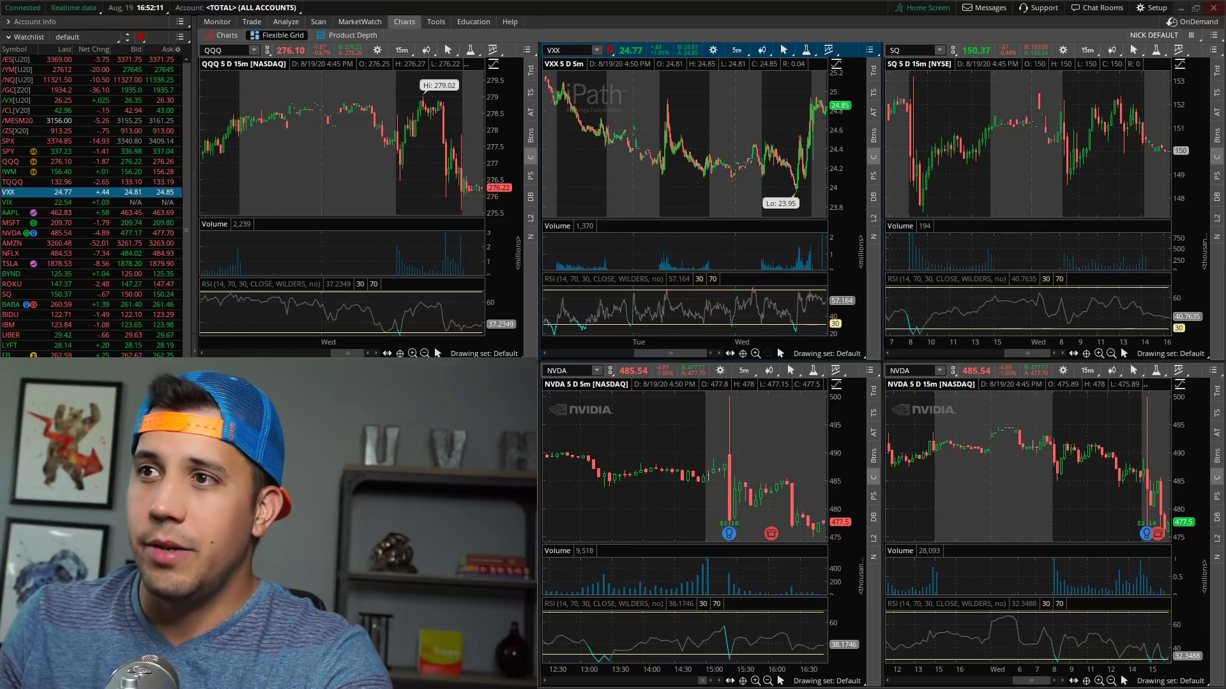
key(alt+Tab)
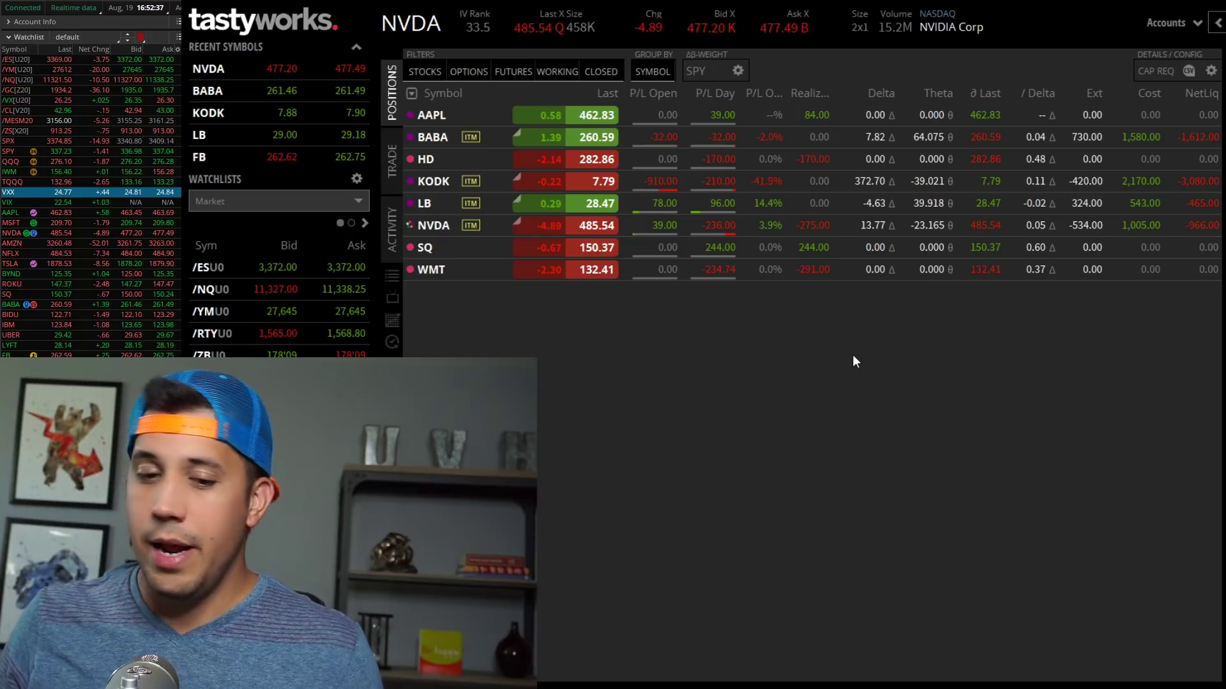
Return to thinkorswim and load WMT into the middle chart in place of VXX.
key(alt+Tab)
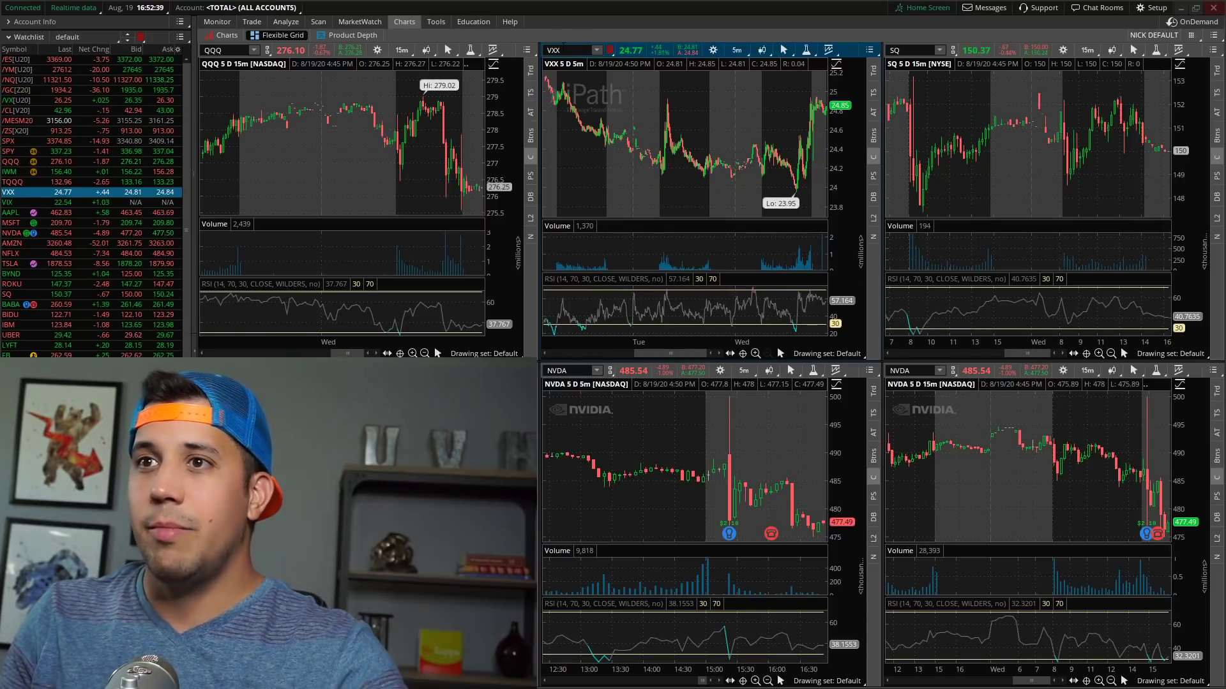
text(WMT)
key(Return)
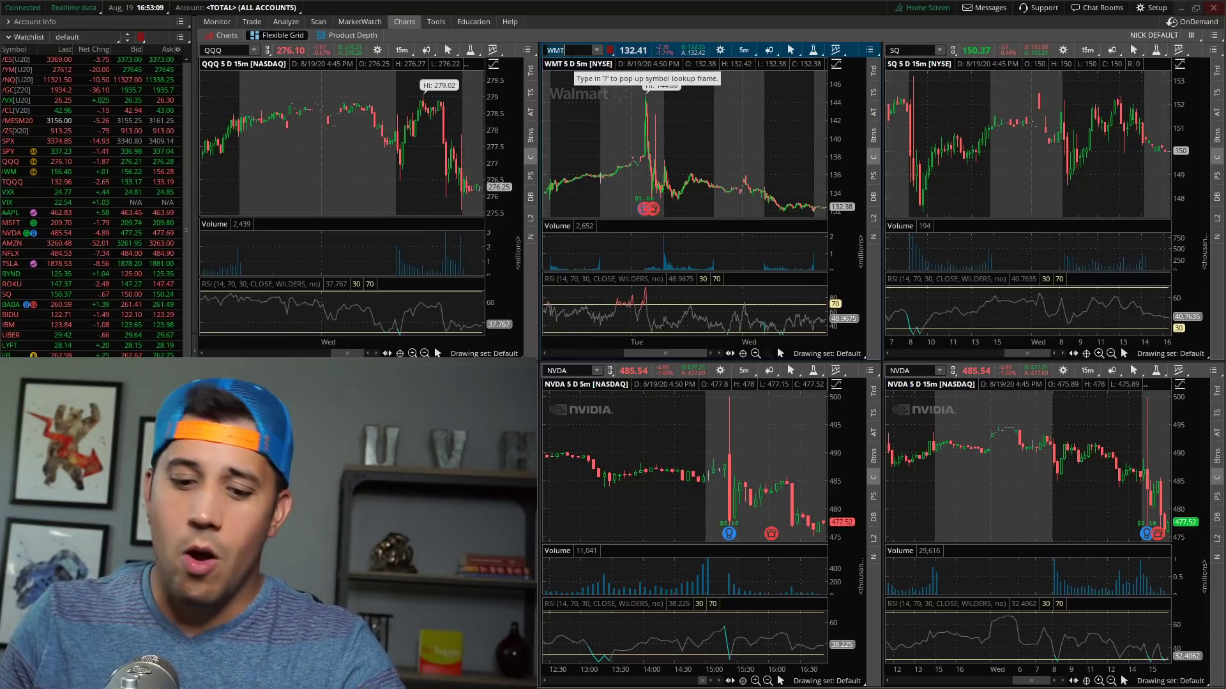
Load HD into the middle chart and zoom in on its price action.
click(572, 50)
text(HD)
key(Return)
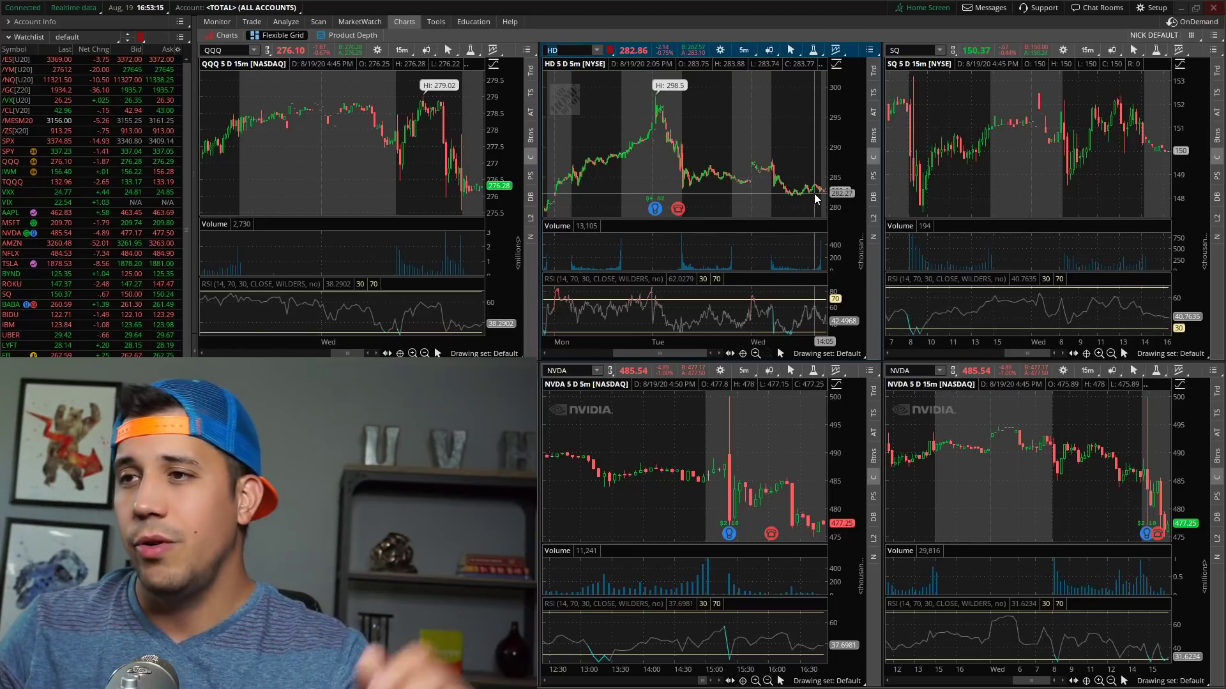
scroll(757, 181, up, 5)
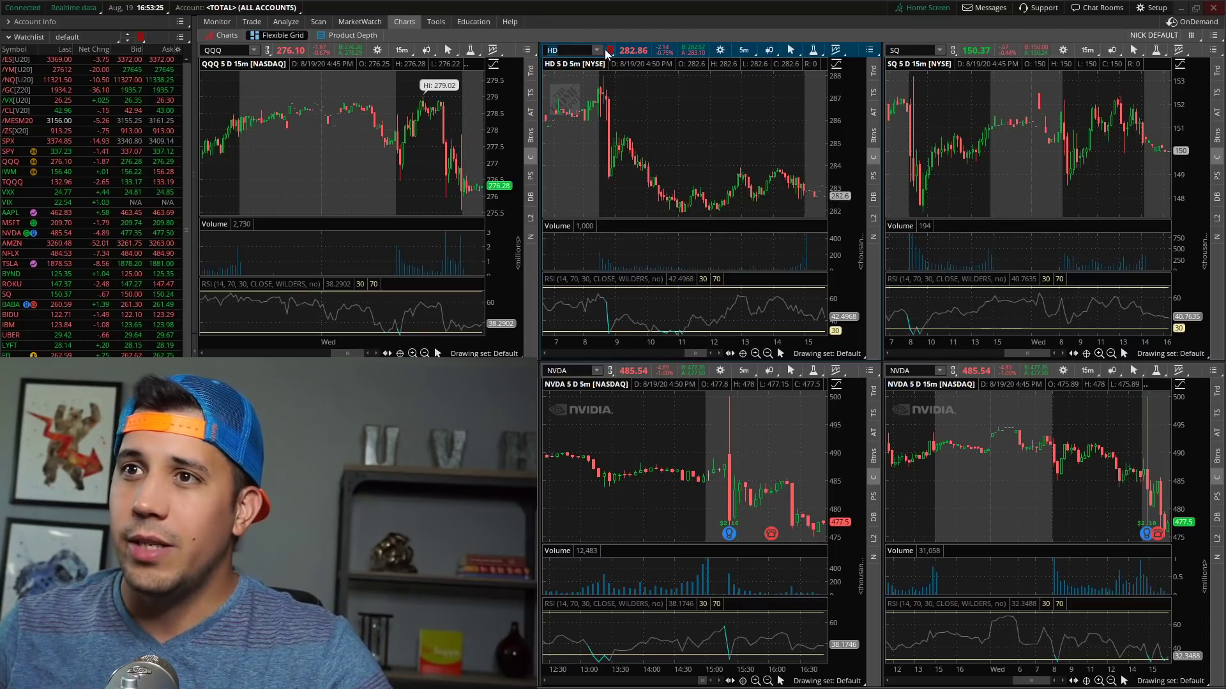
Switch the middle chart from HD to AAPL.
click(571, 50)
text(AAPL)
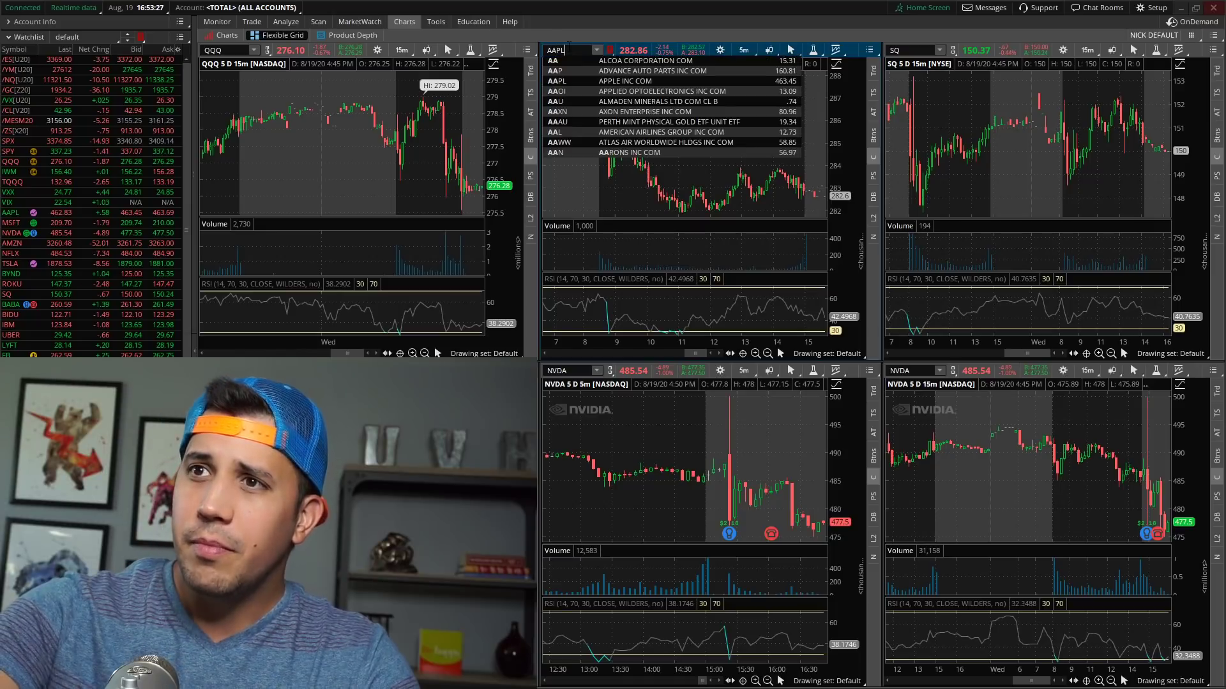
key(Return)
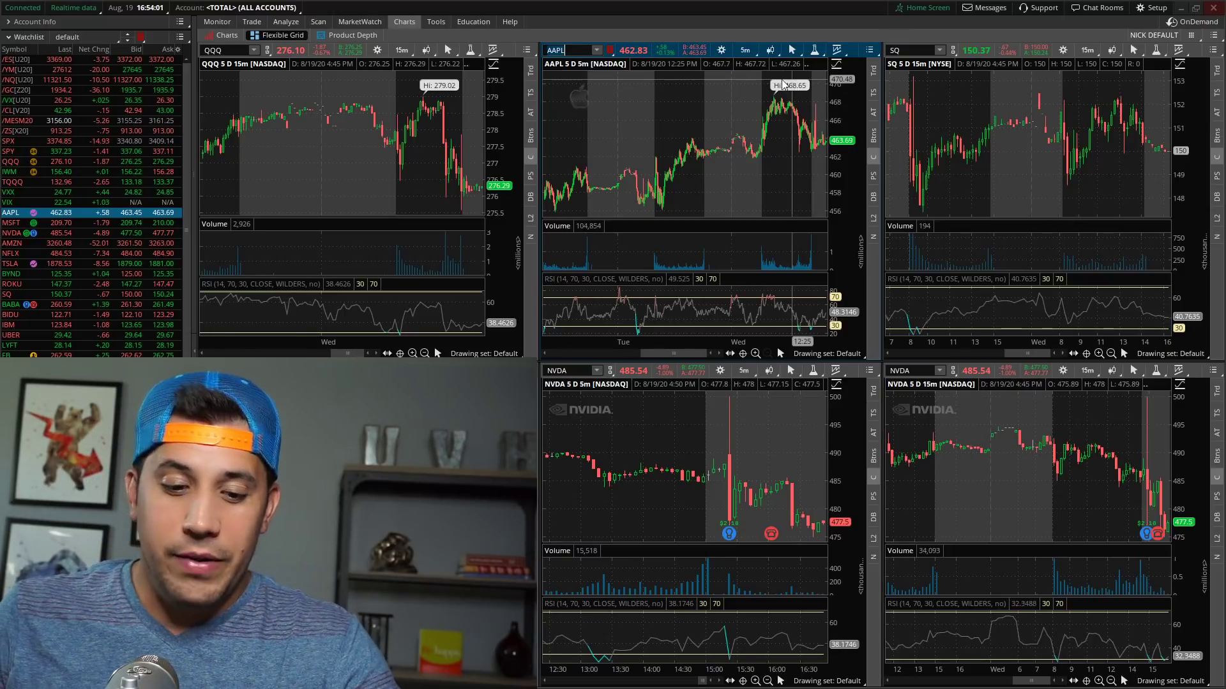
Load FB into the middle chart, then bring up the economic-reports PDF.
text(FB)
key(Return)
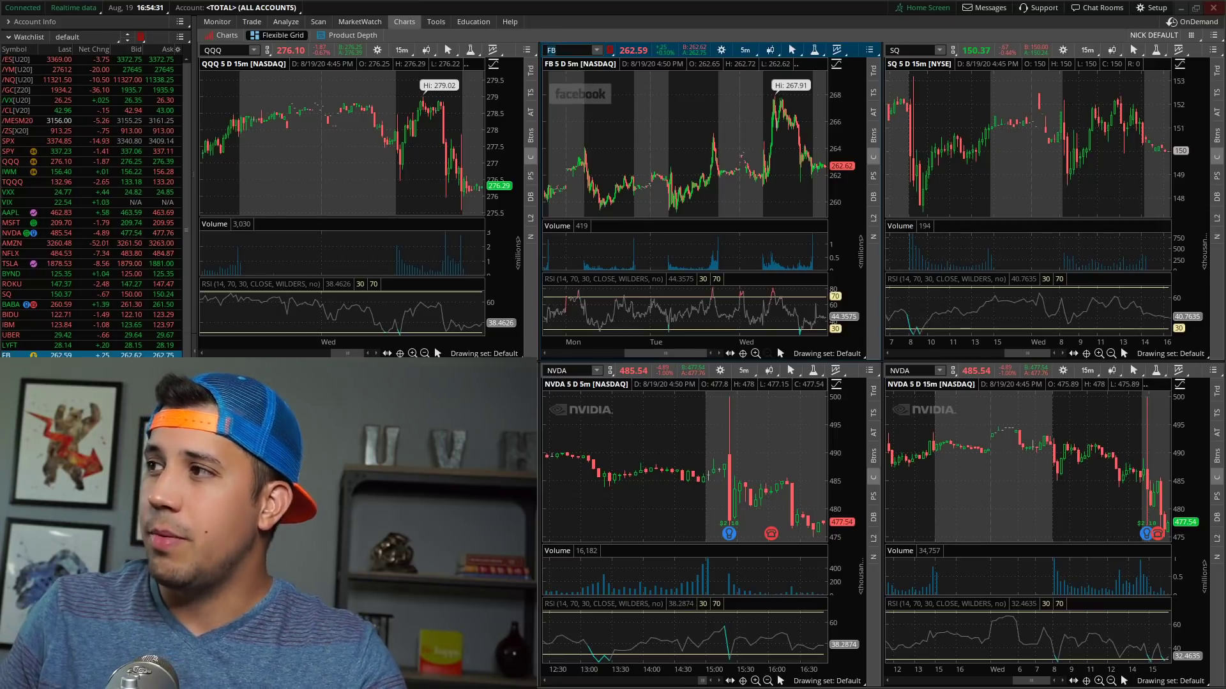
key(alt+Tab)
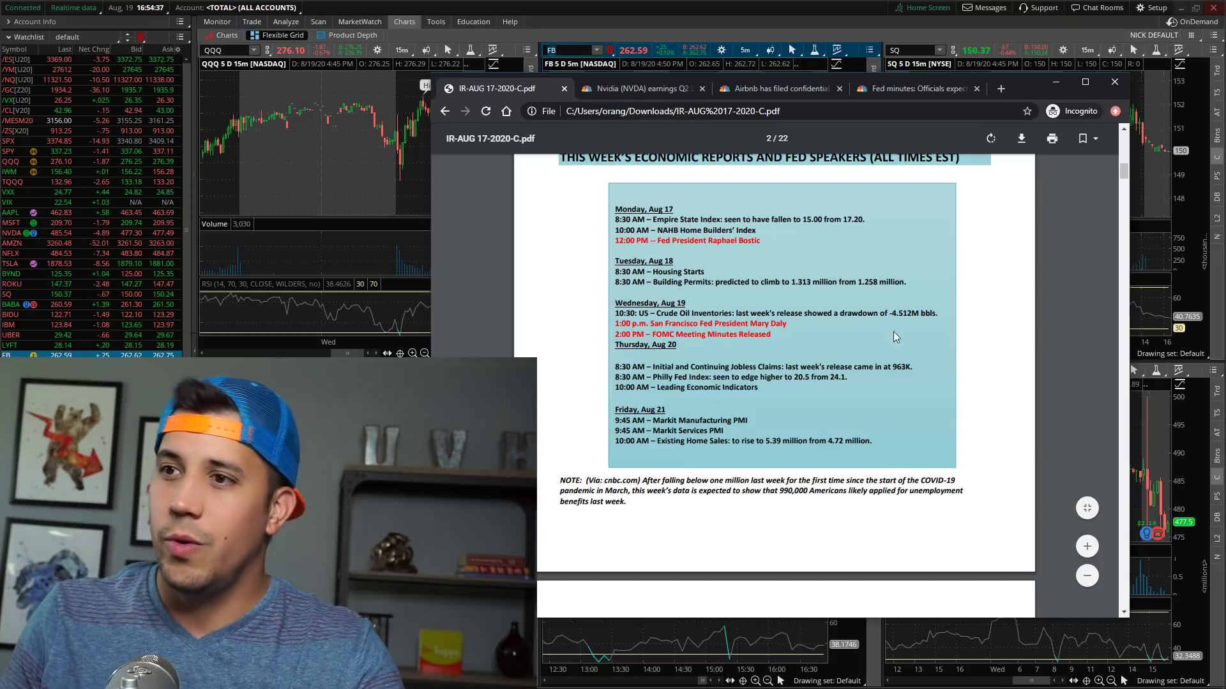
Minimize the economic-reports PDF window to reveal the chart grid.
click(1056, 82)
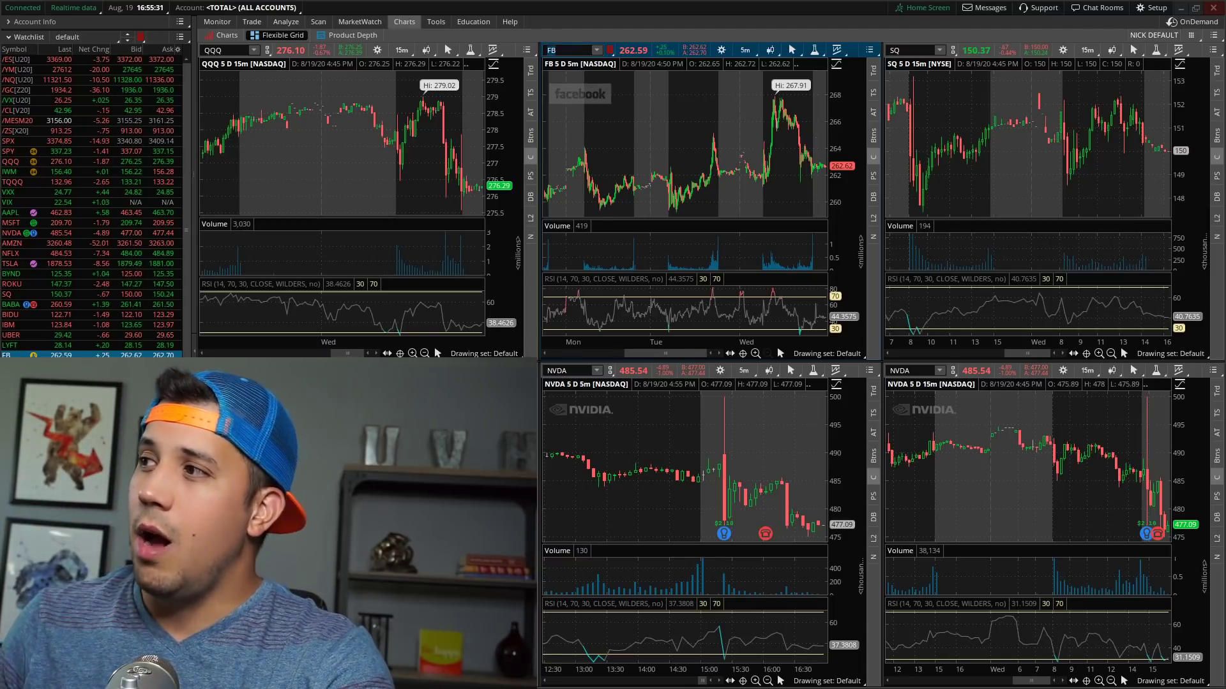
In tastyworks, inspect the SQ position's Aug 21 150 call leg, then return to thinkorswim.
key(alt+Tab)
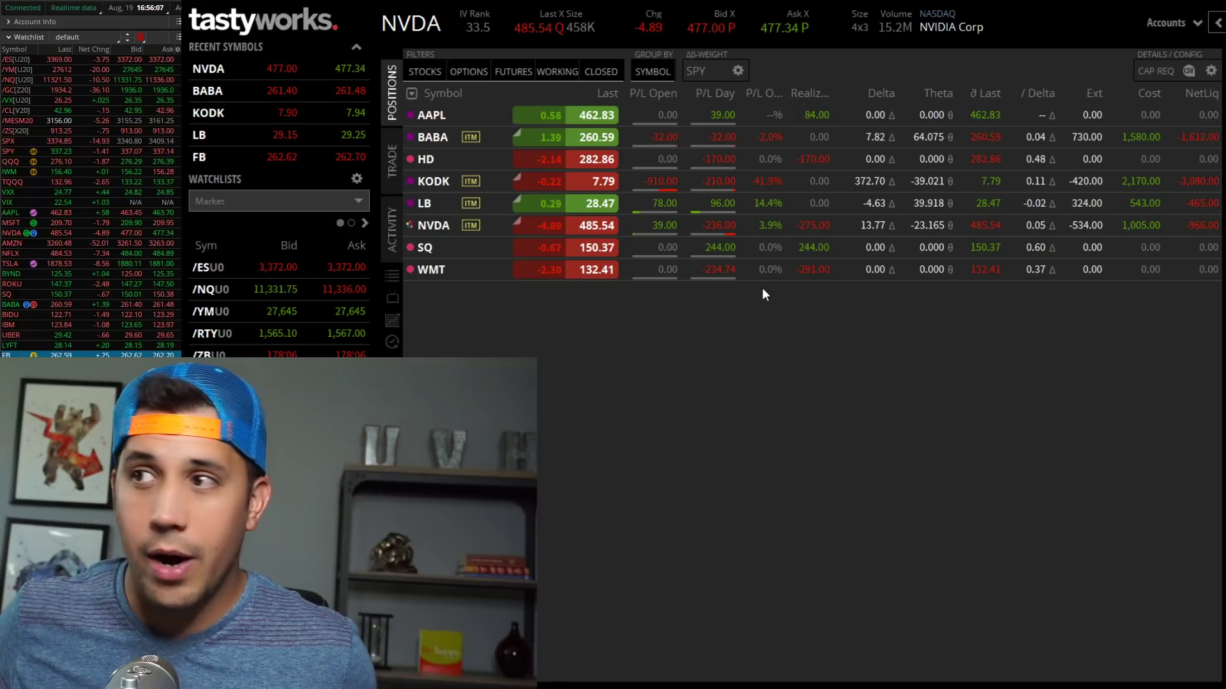
click(793, 251)
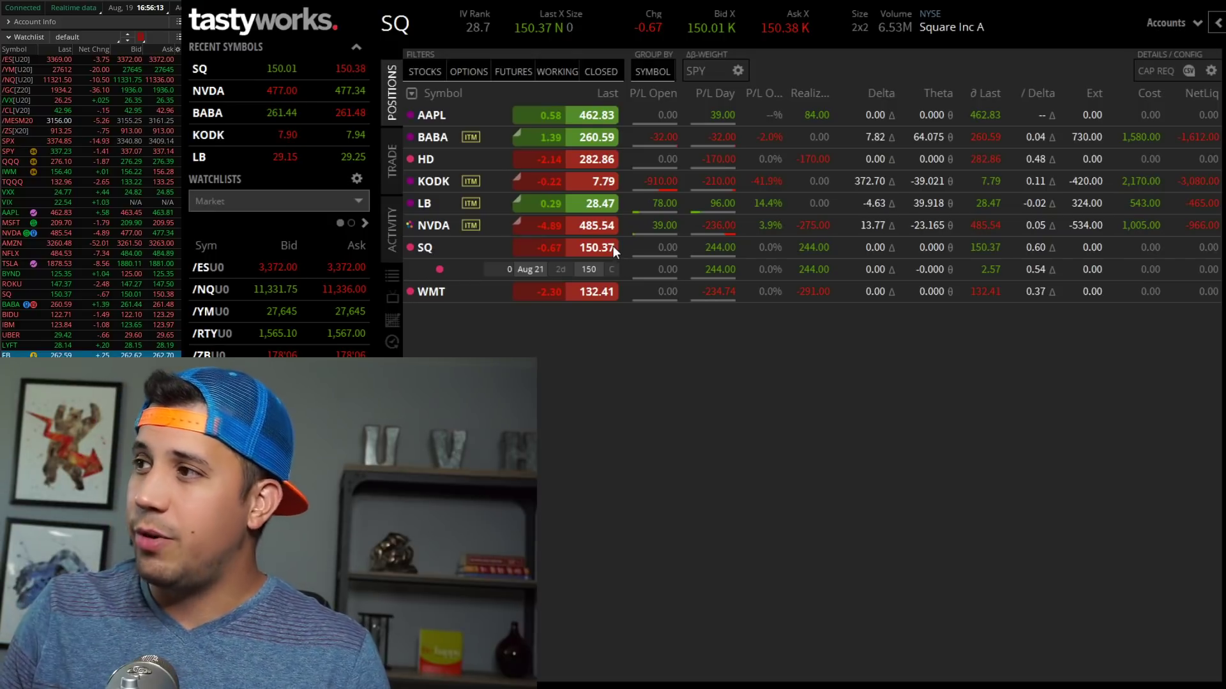
click(668, 254)
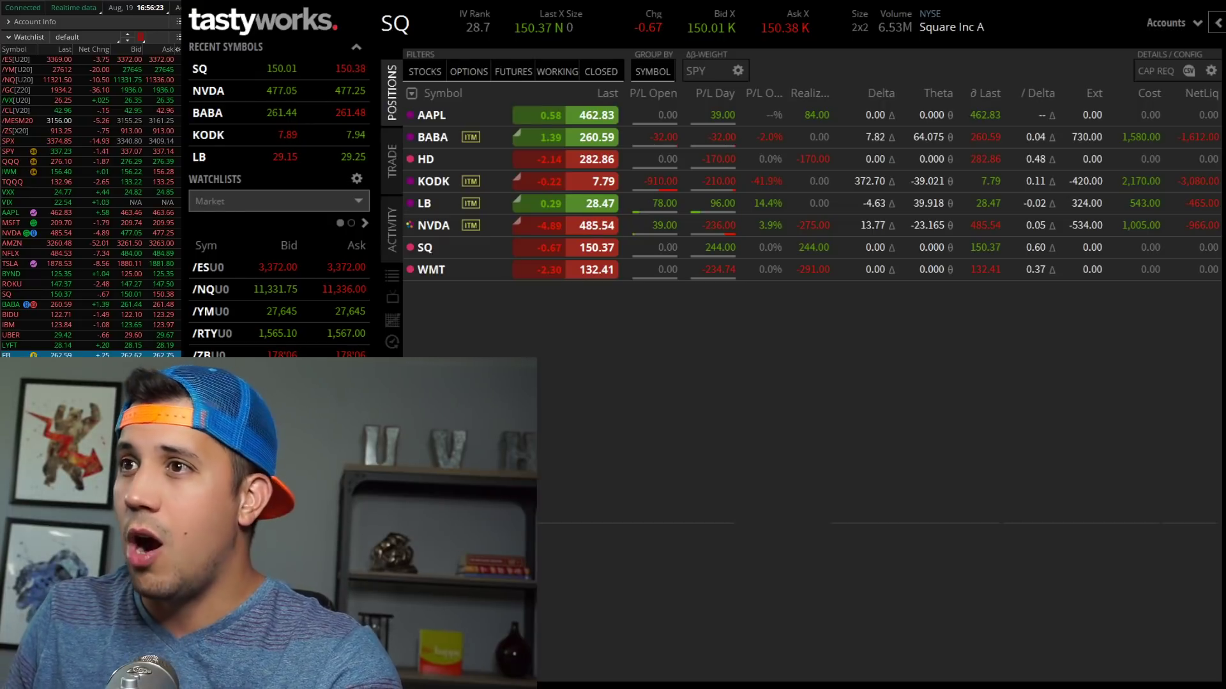
key(alt+Tab)
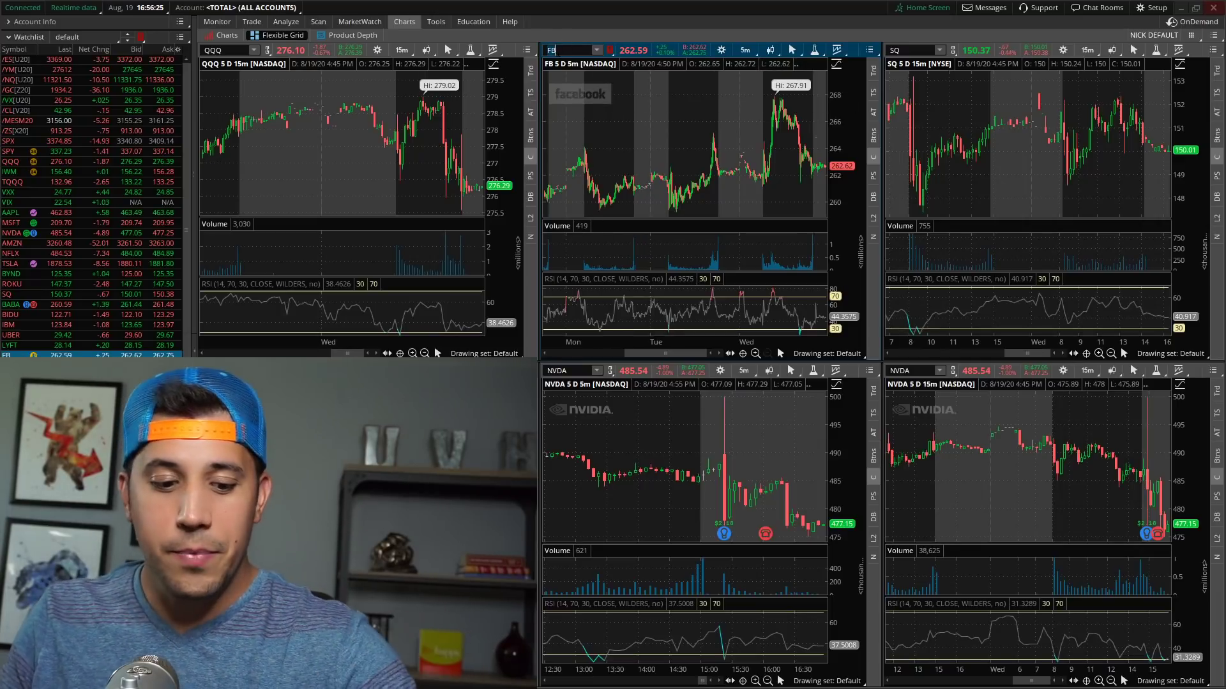
Review SQ in the top-middle chart, check tastyworks, then load KODK there instead of FB.
click(38, 294)
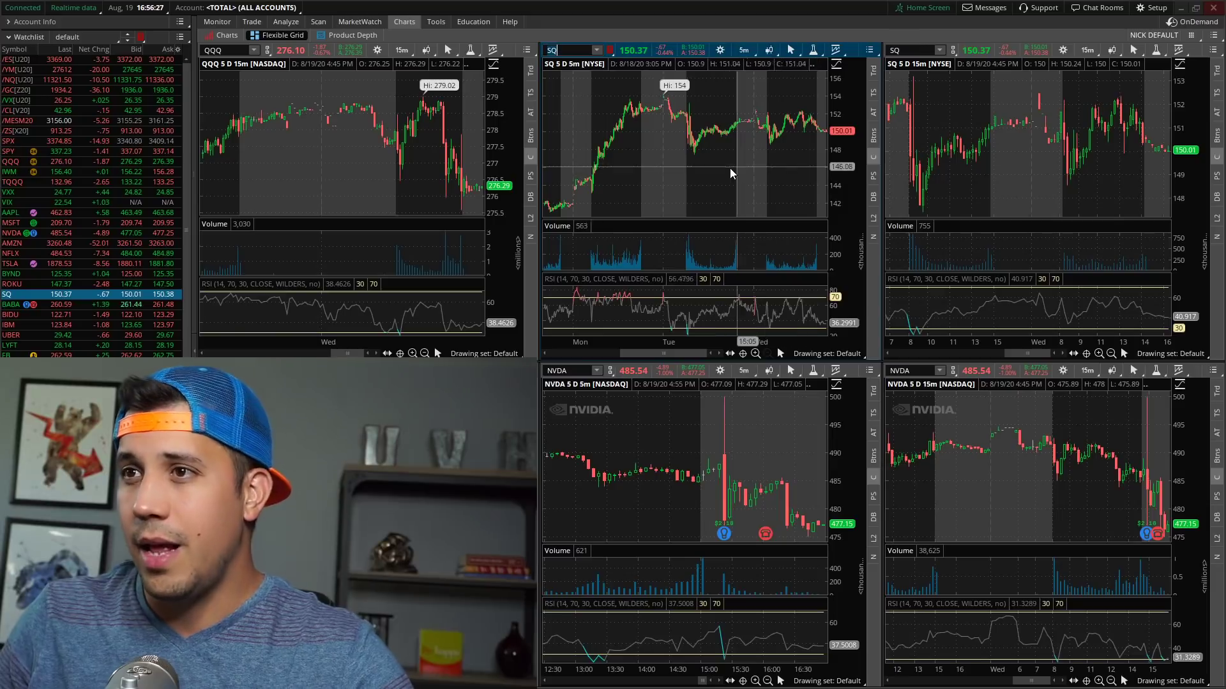
scroll(742, 156, up, 3)
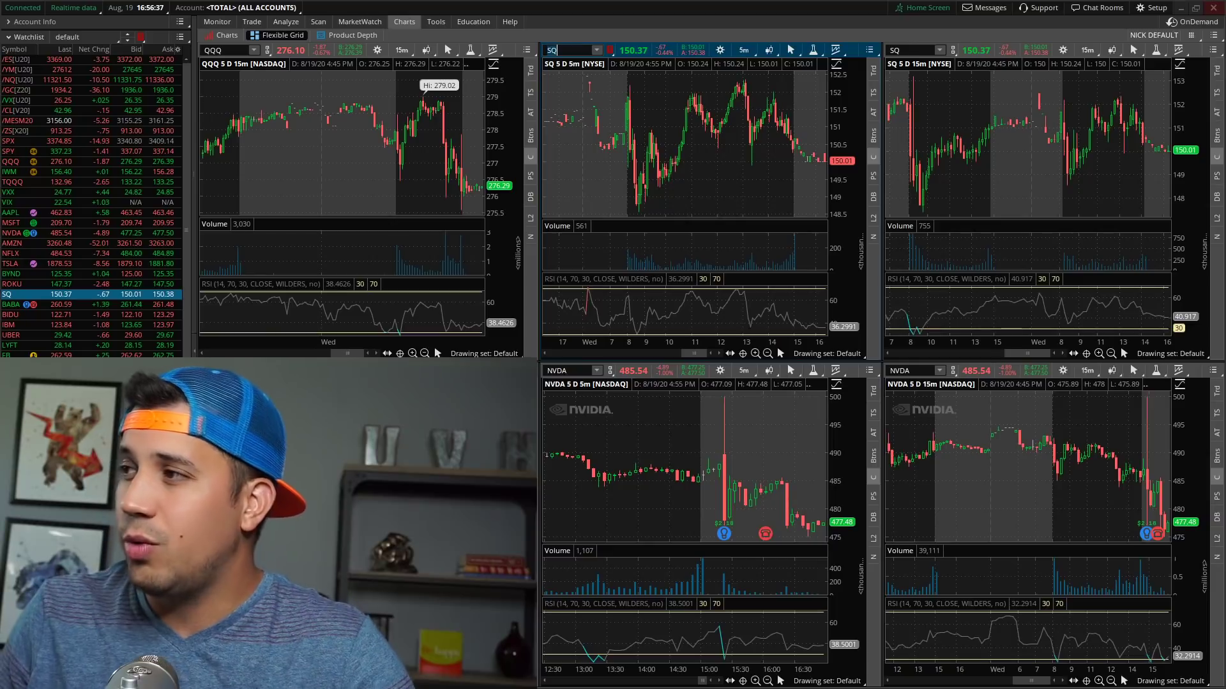
click(554, 49)
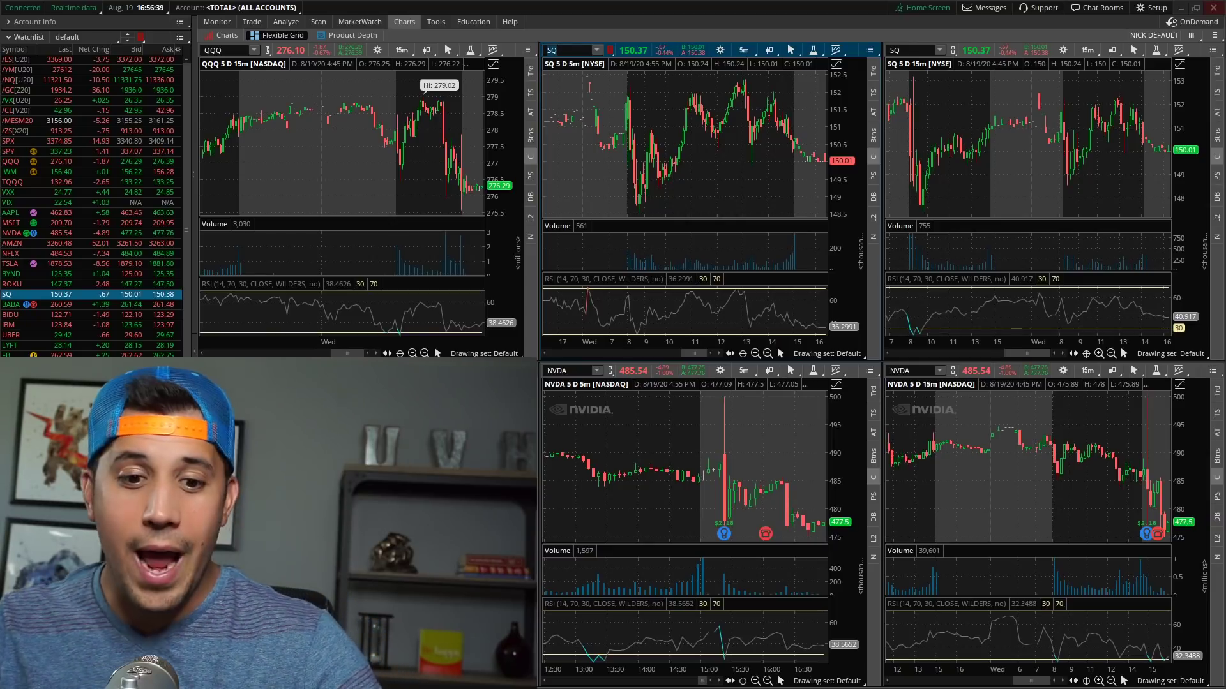
key(alt+Tab)
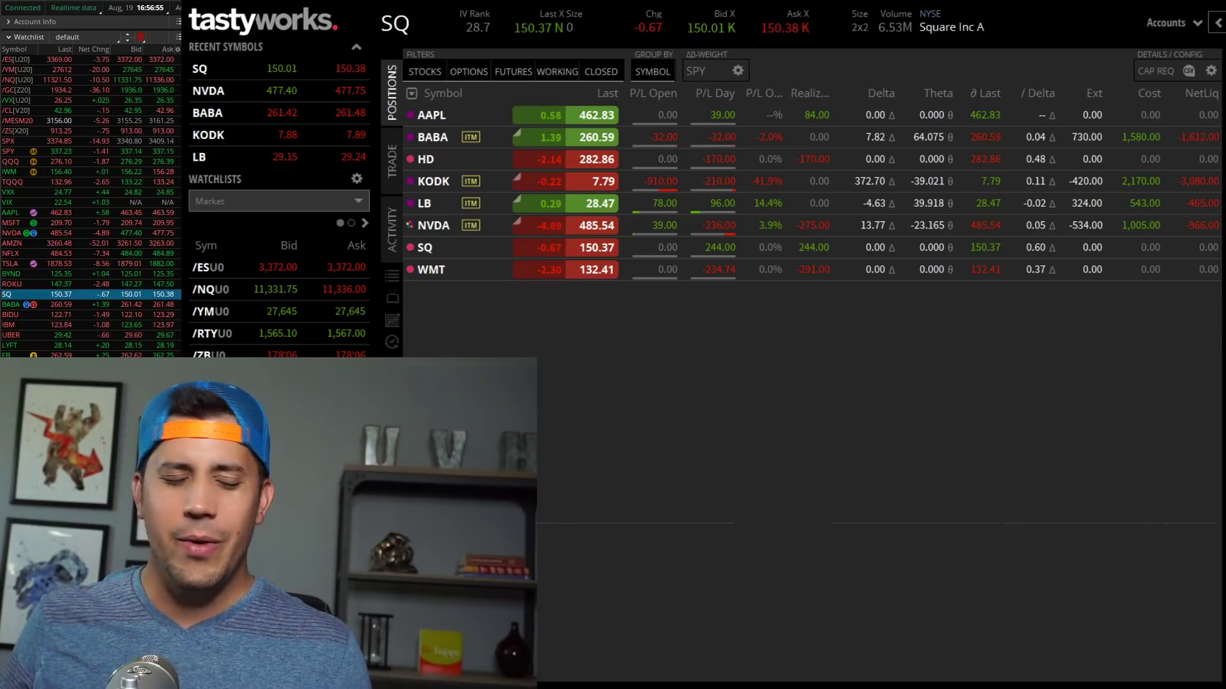
key(alt+Tab)
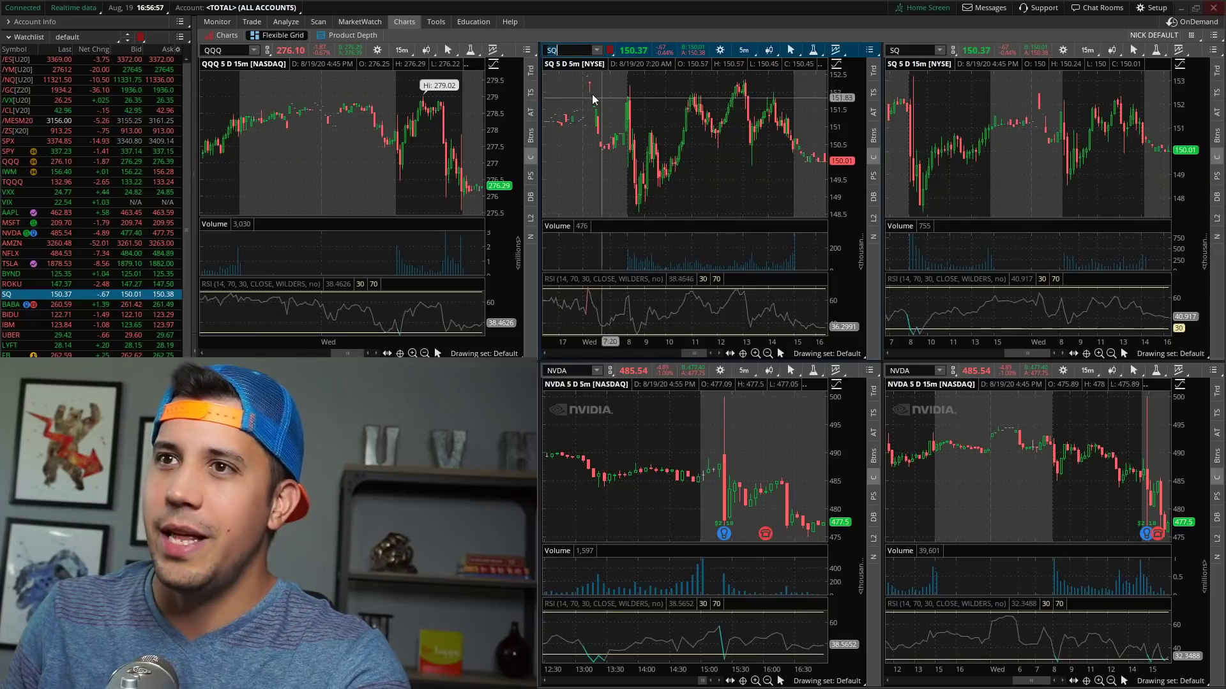
text(KODK)
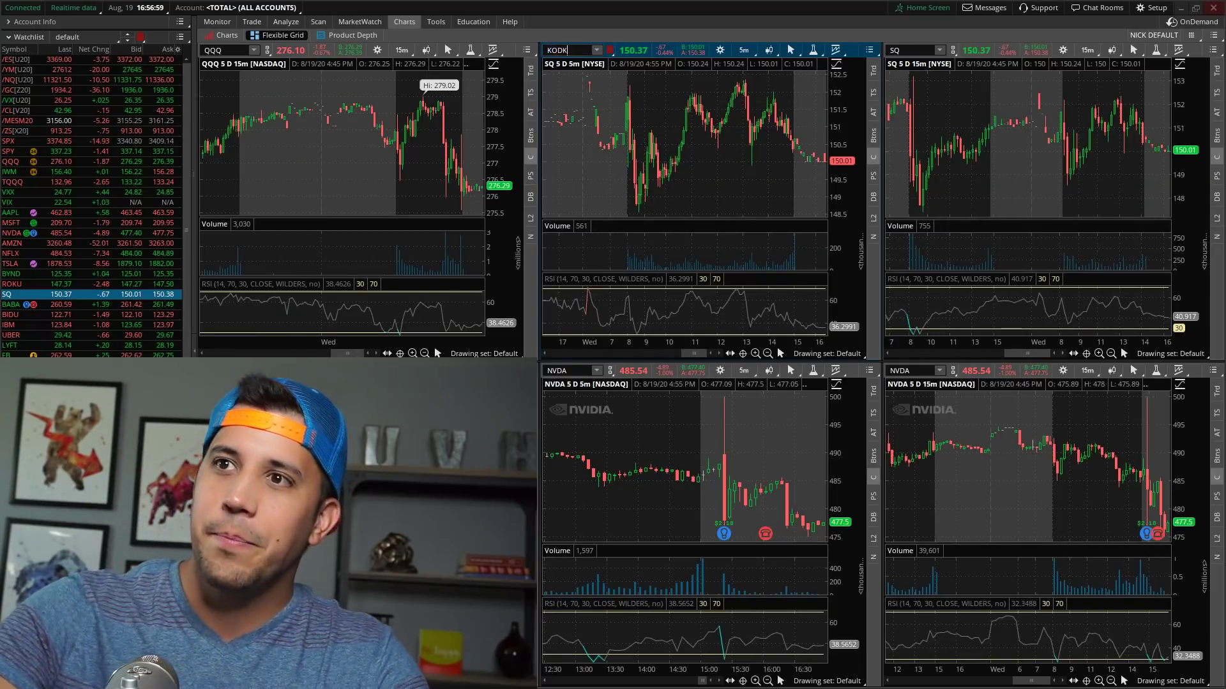
key(Return)
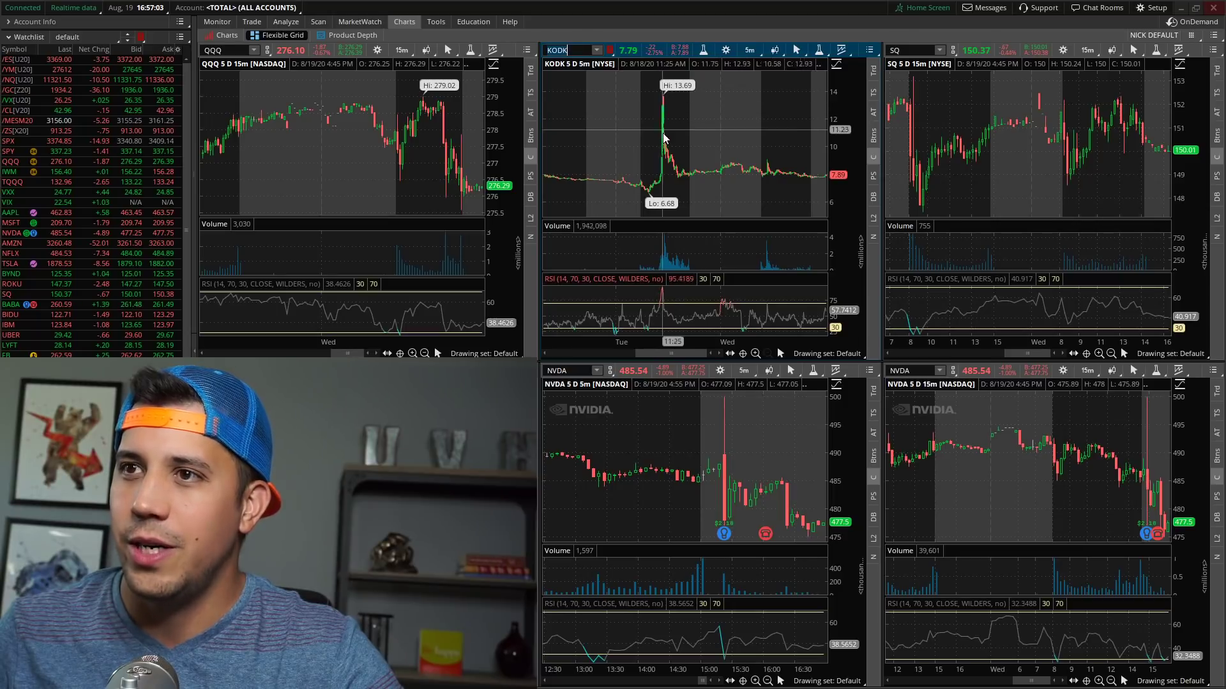
Zoom the KODK chart into Wednesday's session and back out, then expand BABA's four option legs in tastyworks.
drag(760, 175, 853, 175)
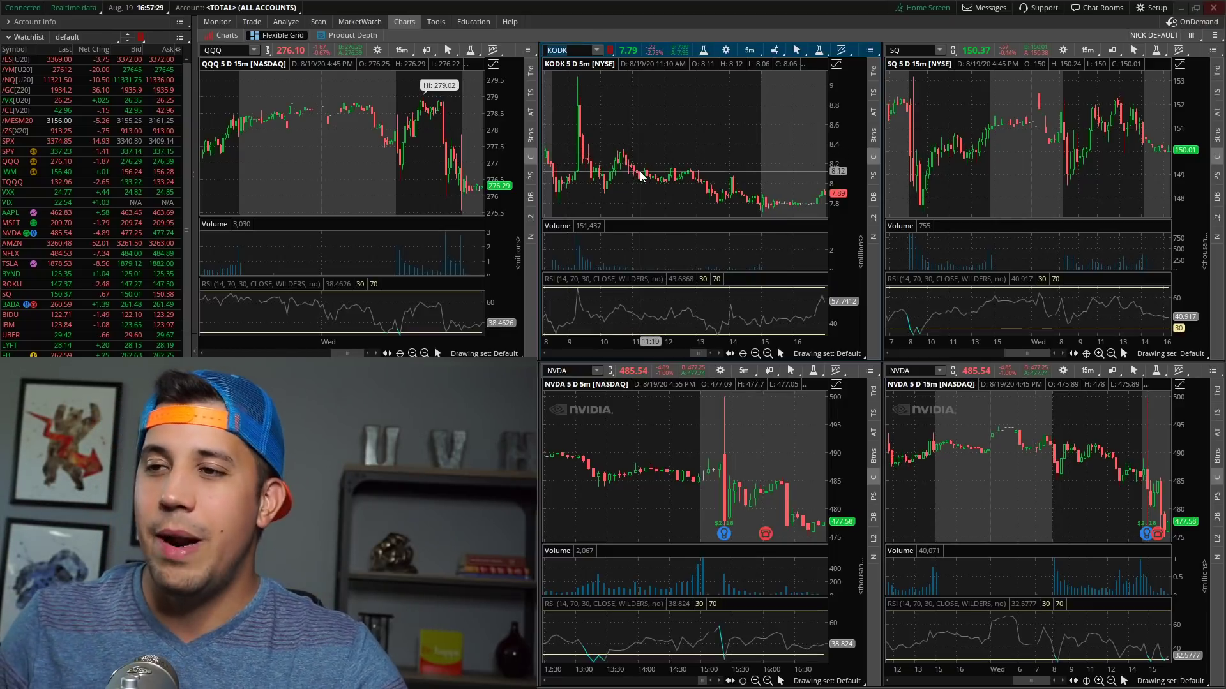
click(768, 353)
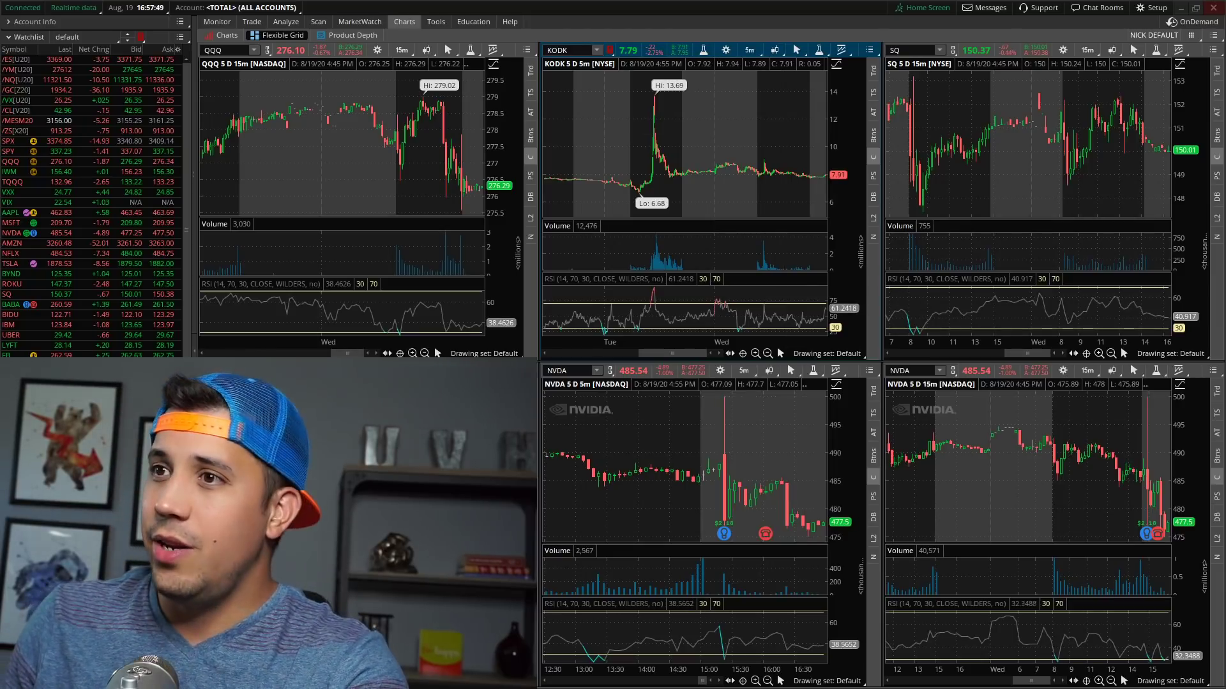
key(alt+Tab)
click(600, 136)
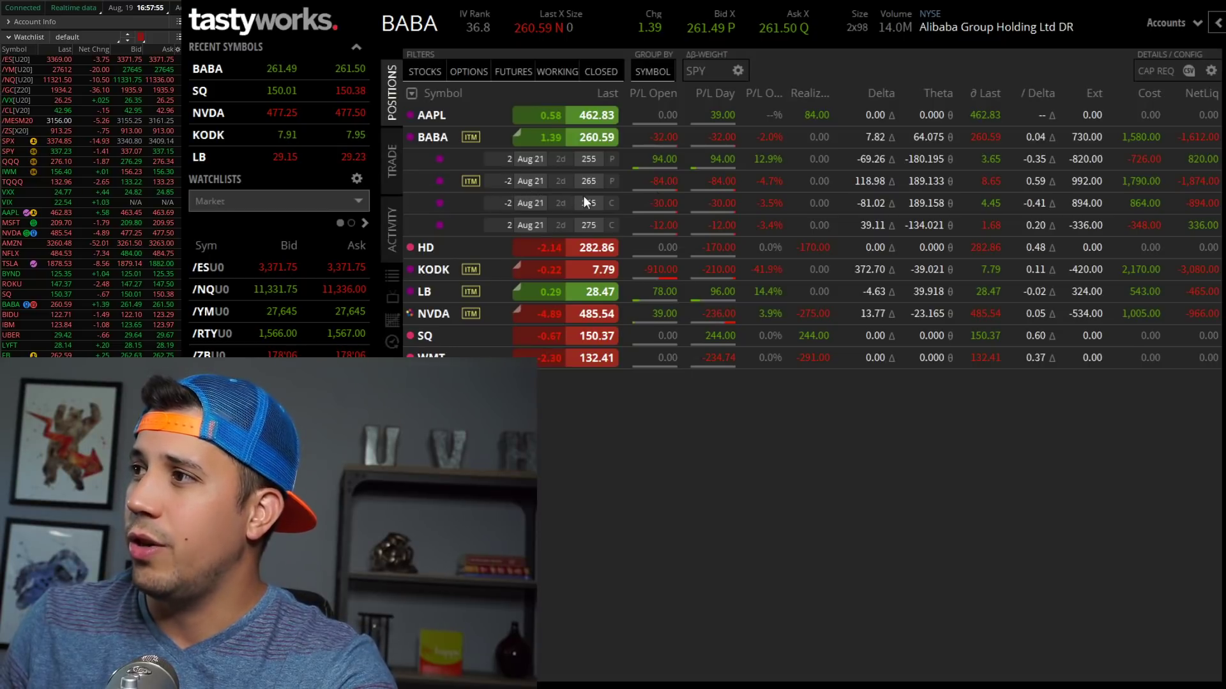
Review BABA's Aug 21, 2020 option chain table and today's filled orders.
click(392, 167)
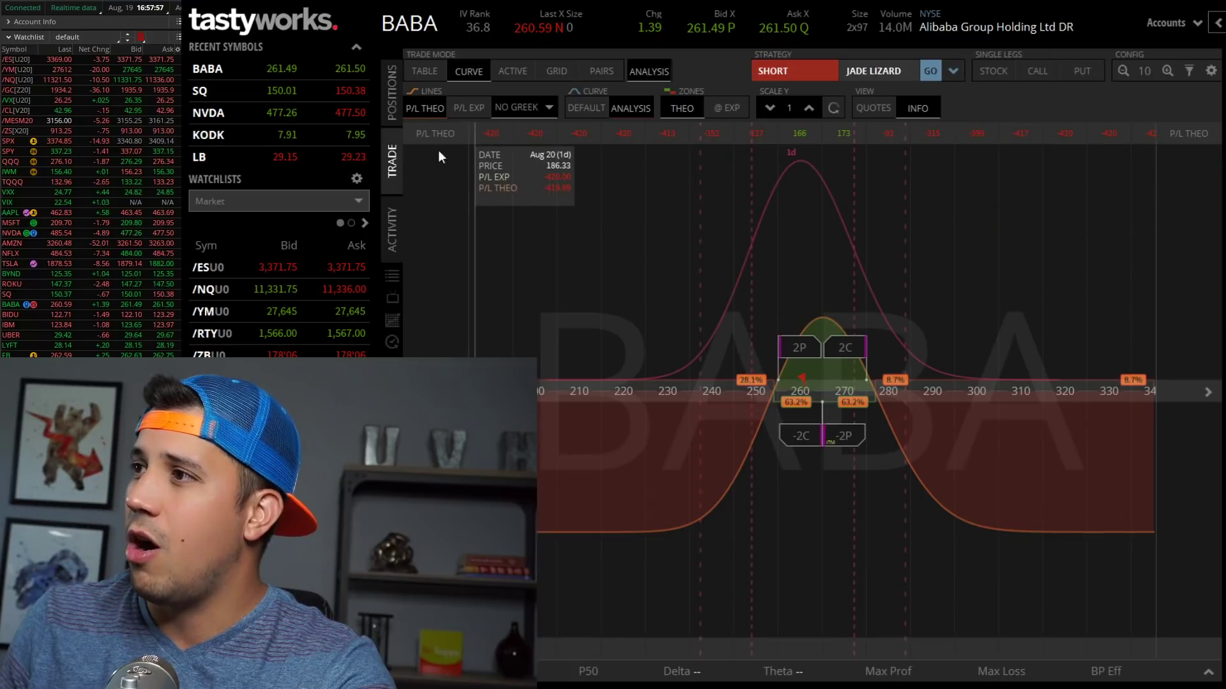
click(422, 69)
click(537, 160)
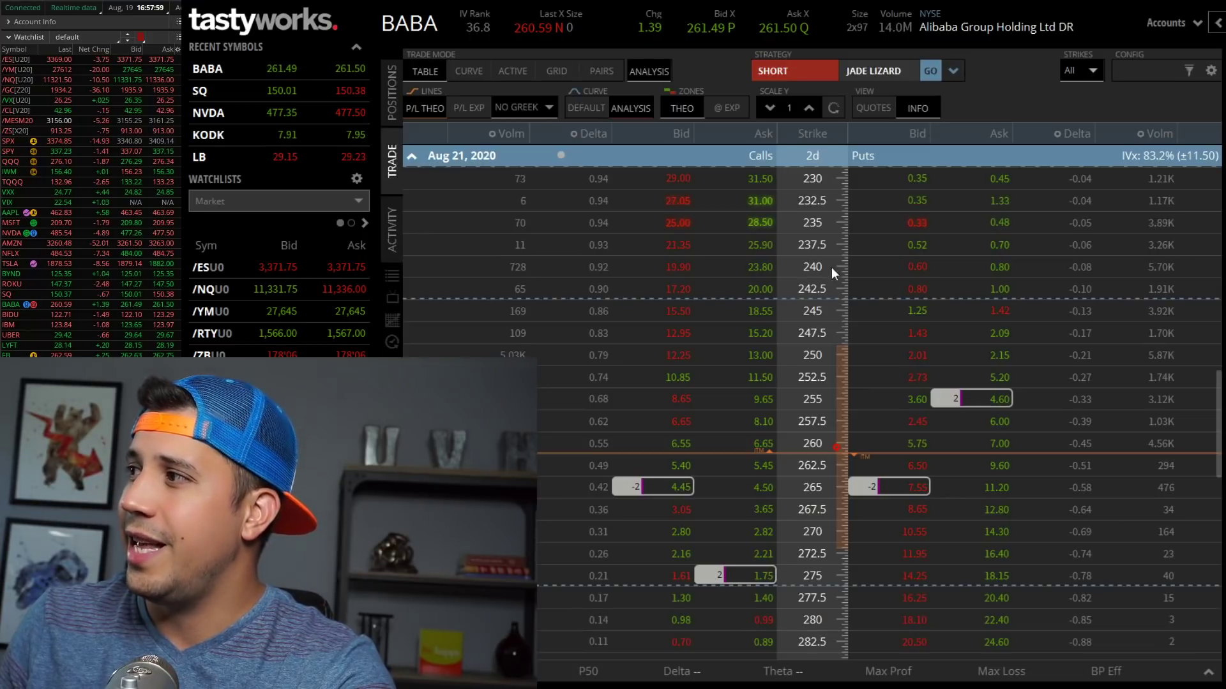
scroll(836, 275, down, 1)
scroll(783, 297, down, 1)
click(391, 230)
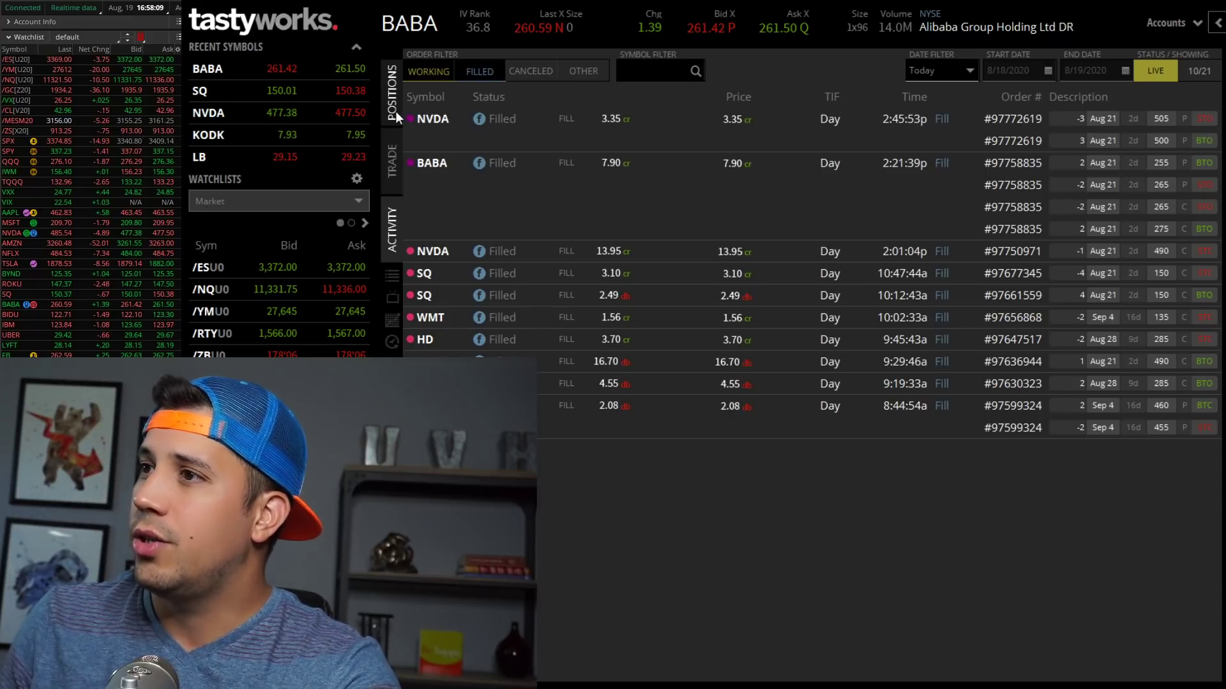
click(391, 161)
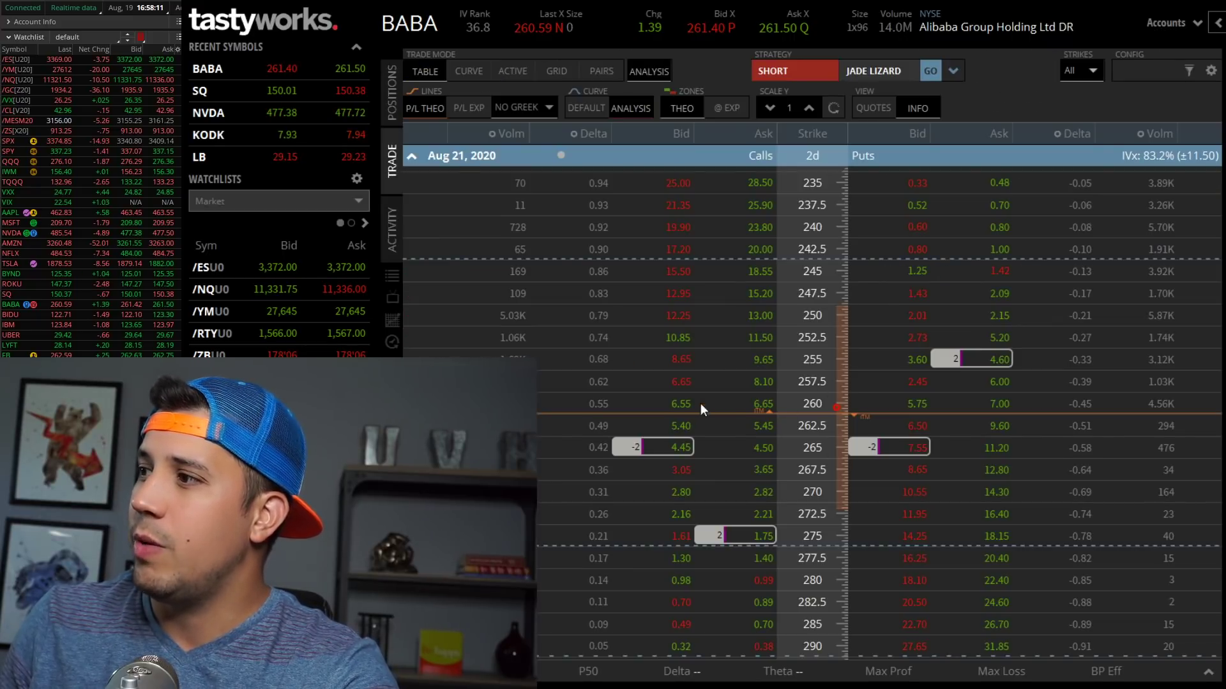
Back in positions, collapse BABA and expand NVDA's three option legs.
click(385, 96)
click(491, 137)
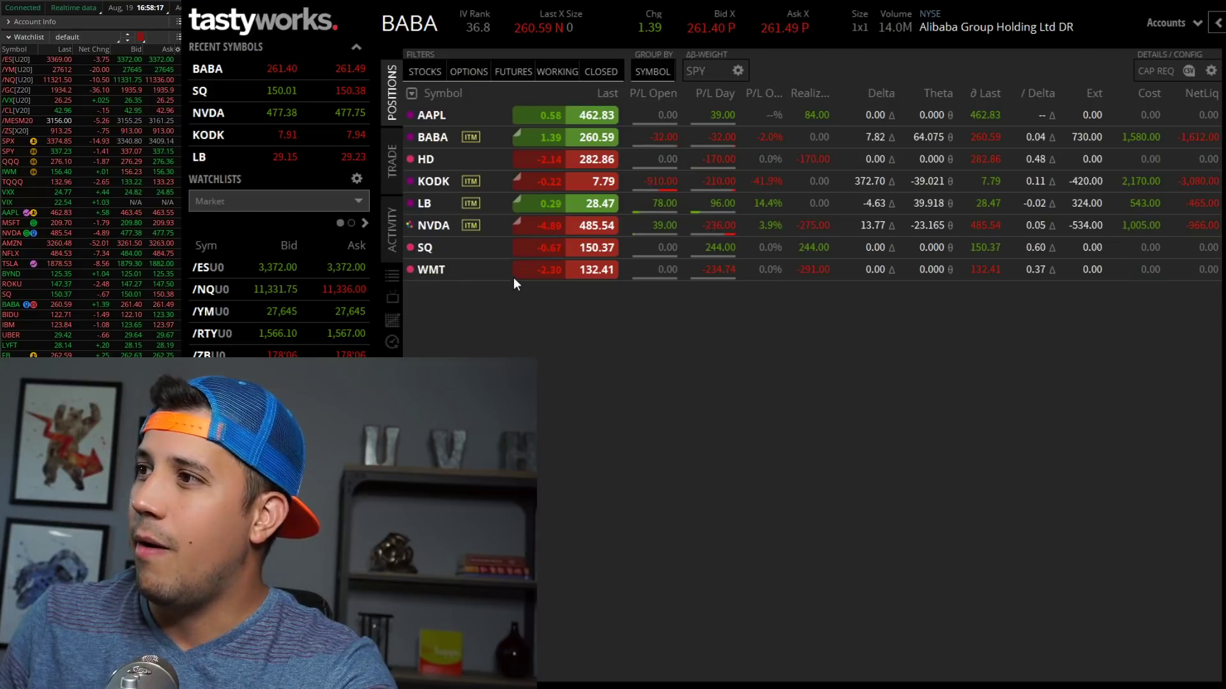
click(514, 229)
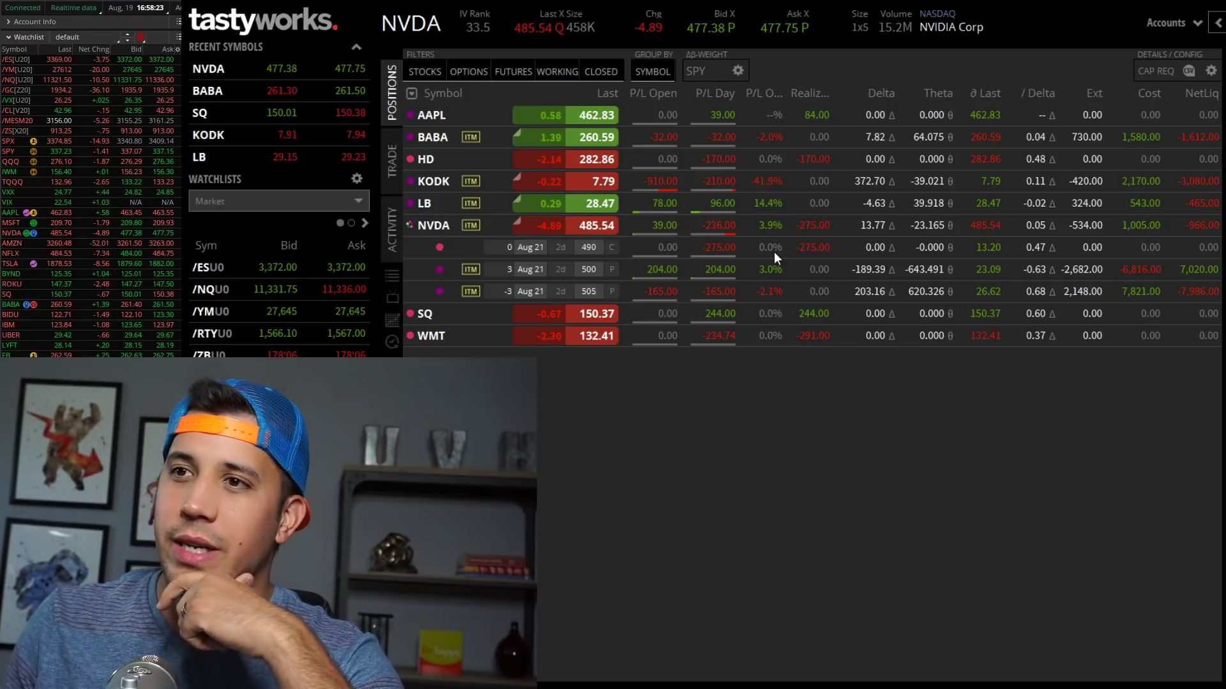
Switch the top-middle thinkorswim chart from KODK to NVDA, then bring up the CNBC Nvidia earnings article.
key(alt+Tab)
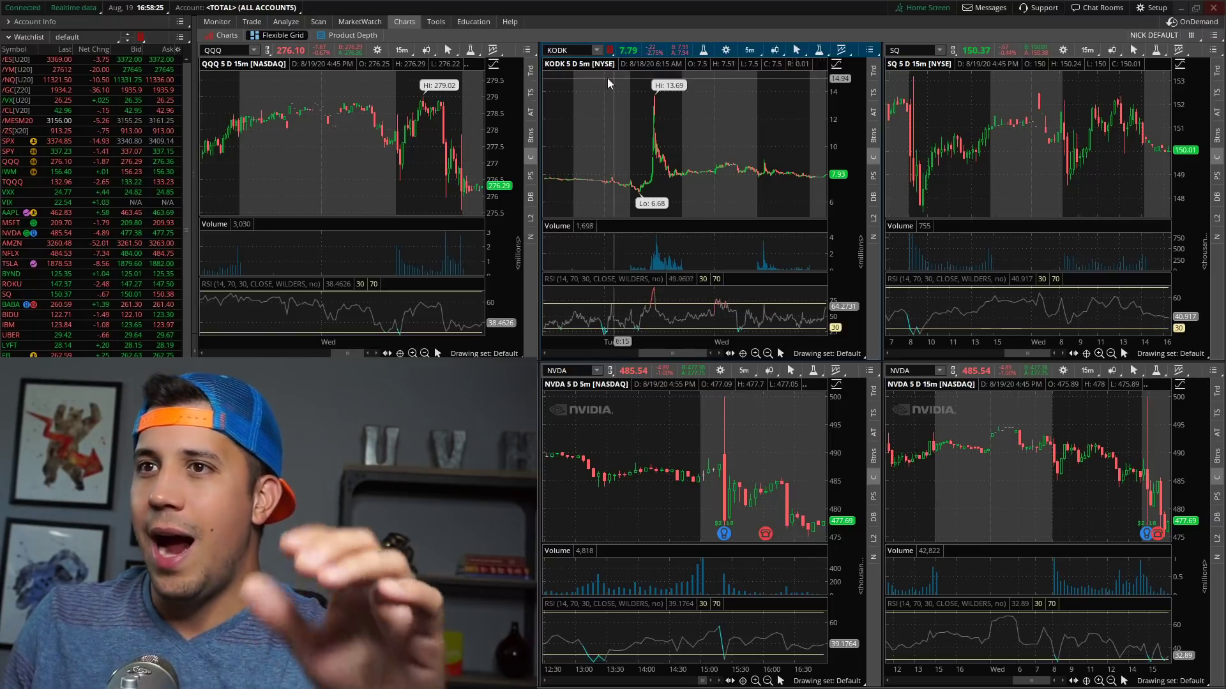
click(560, 50)
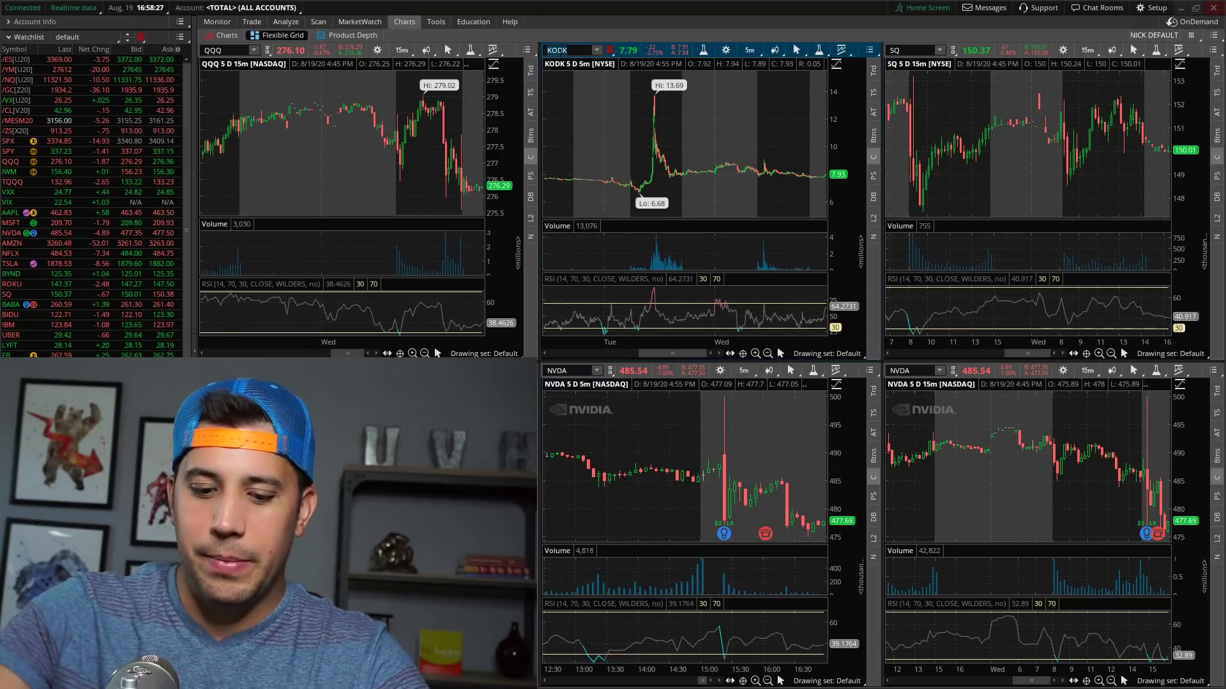
text(NVDA)
key(Return)
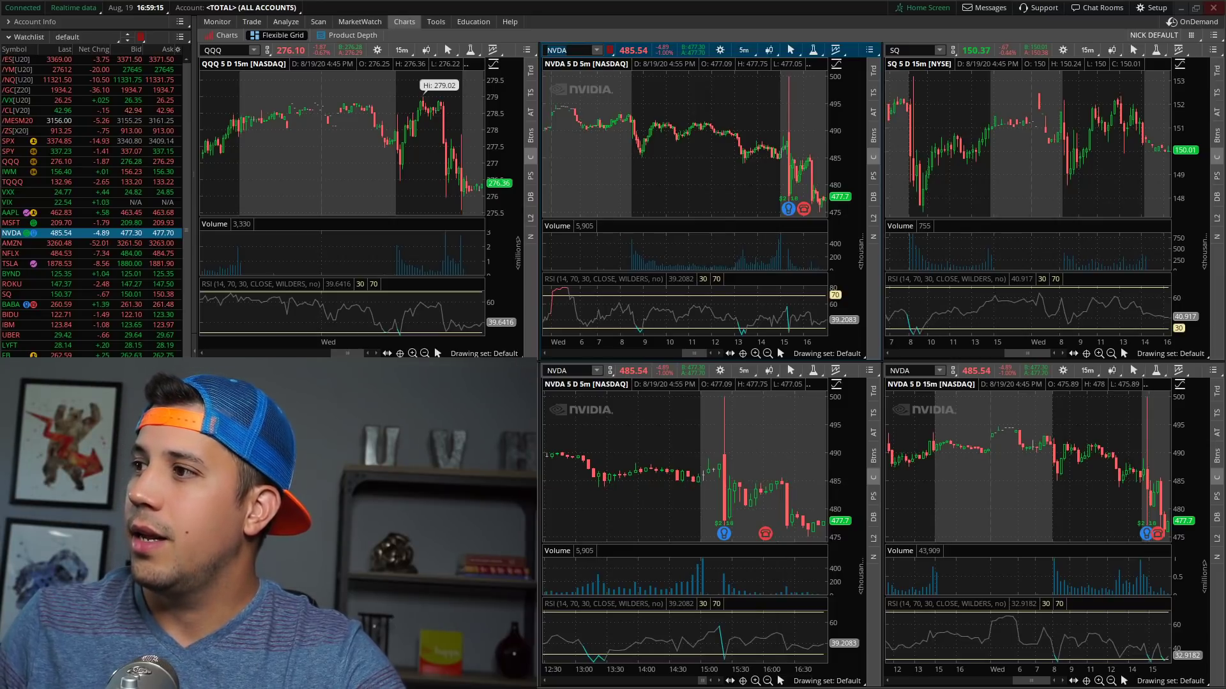
key(alt+Tab)
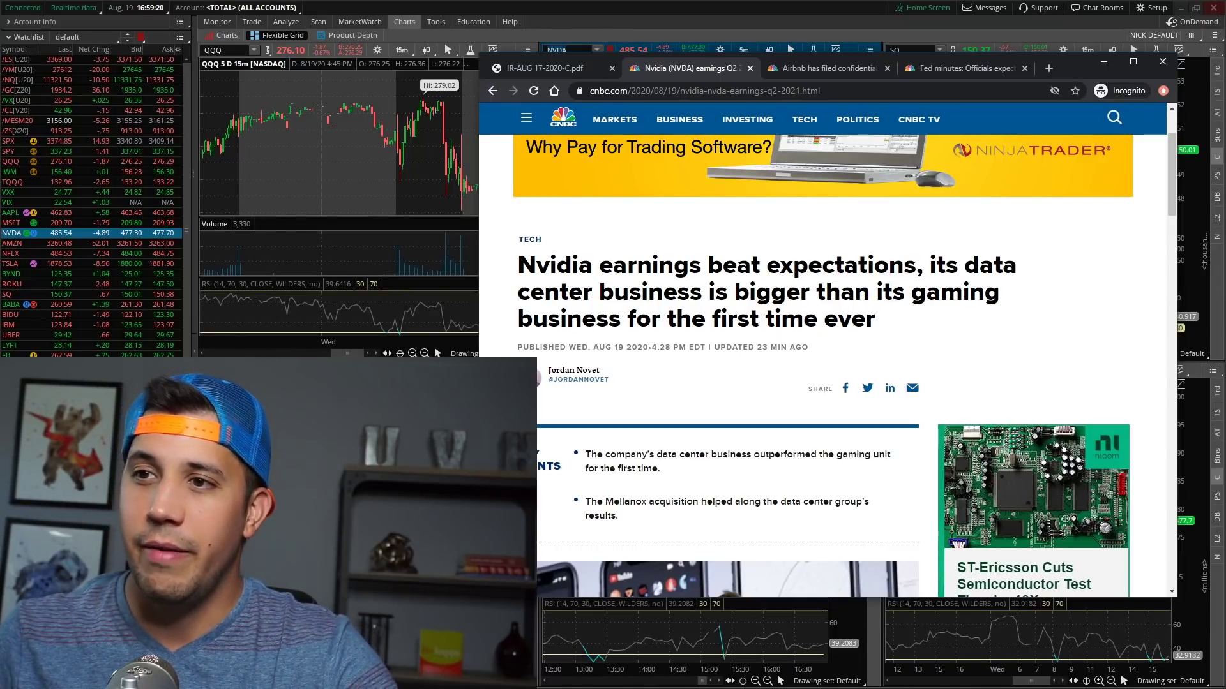
Read the CNBC Nvidia article down to the revenue guidance, then minimize Chrome to reveal the chart grid.
scroll(898, 291, down, 8)
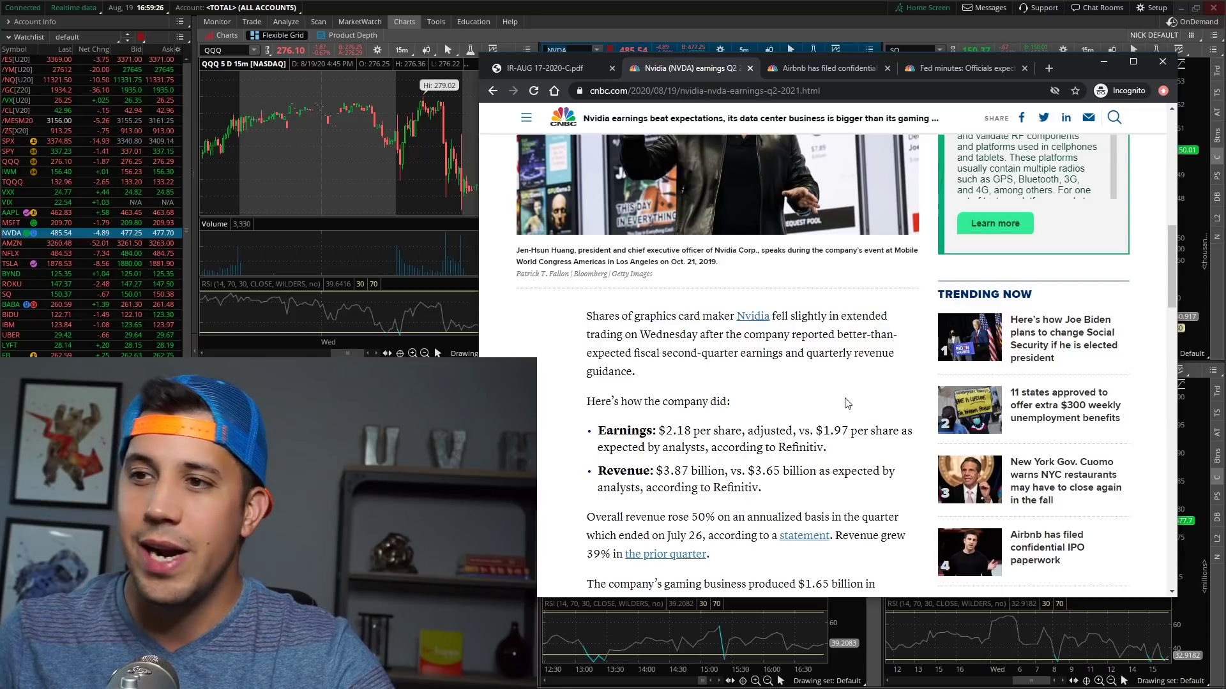
scroll(822, 407, down, 1)
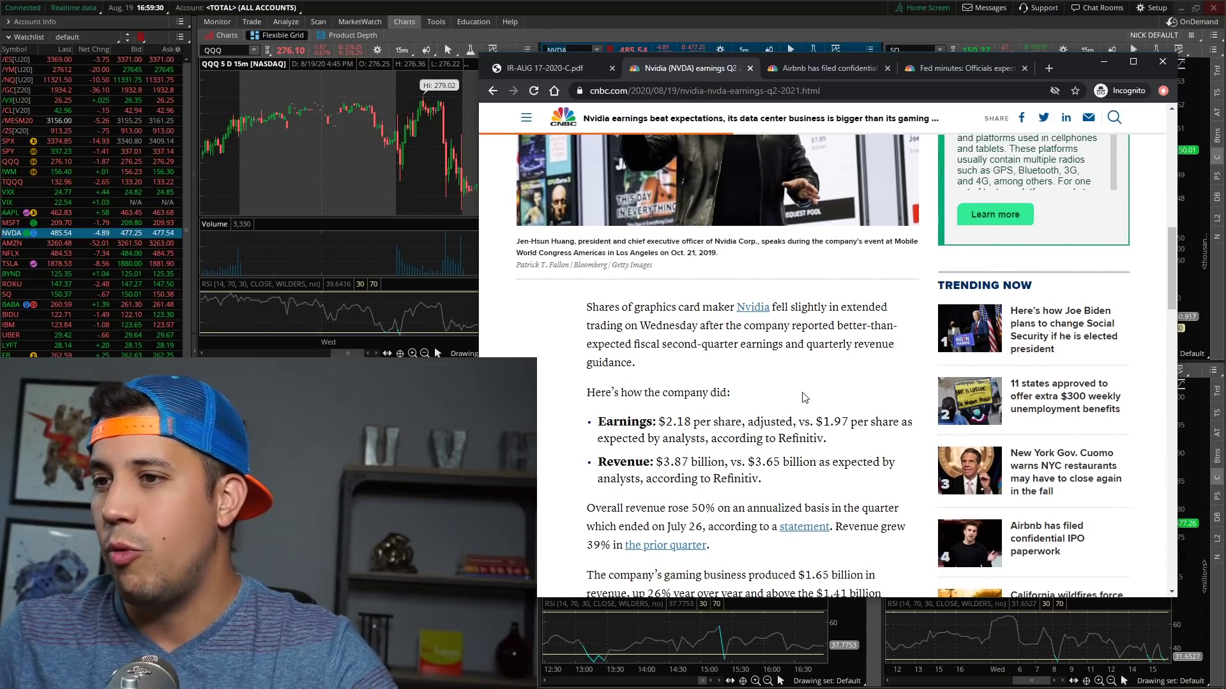
scroll(804, 398, down, 2)
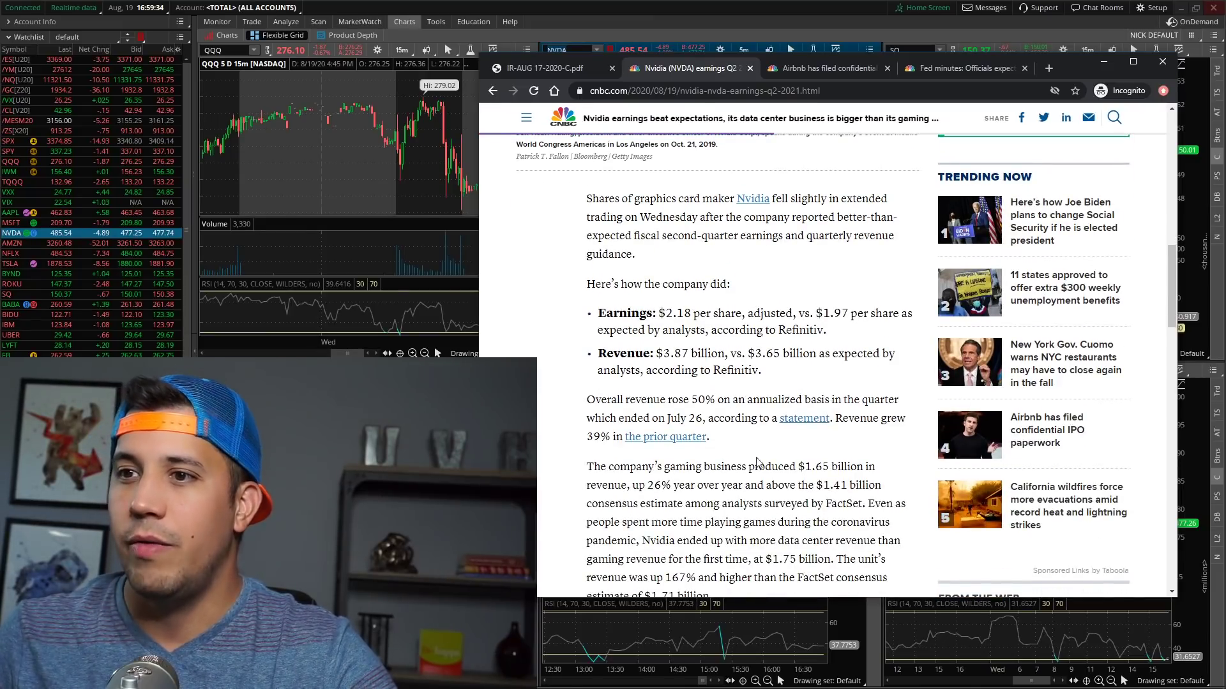
scroll(736, 456, down, 15)
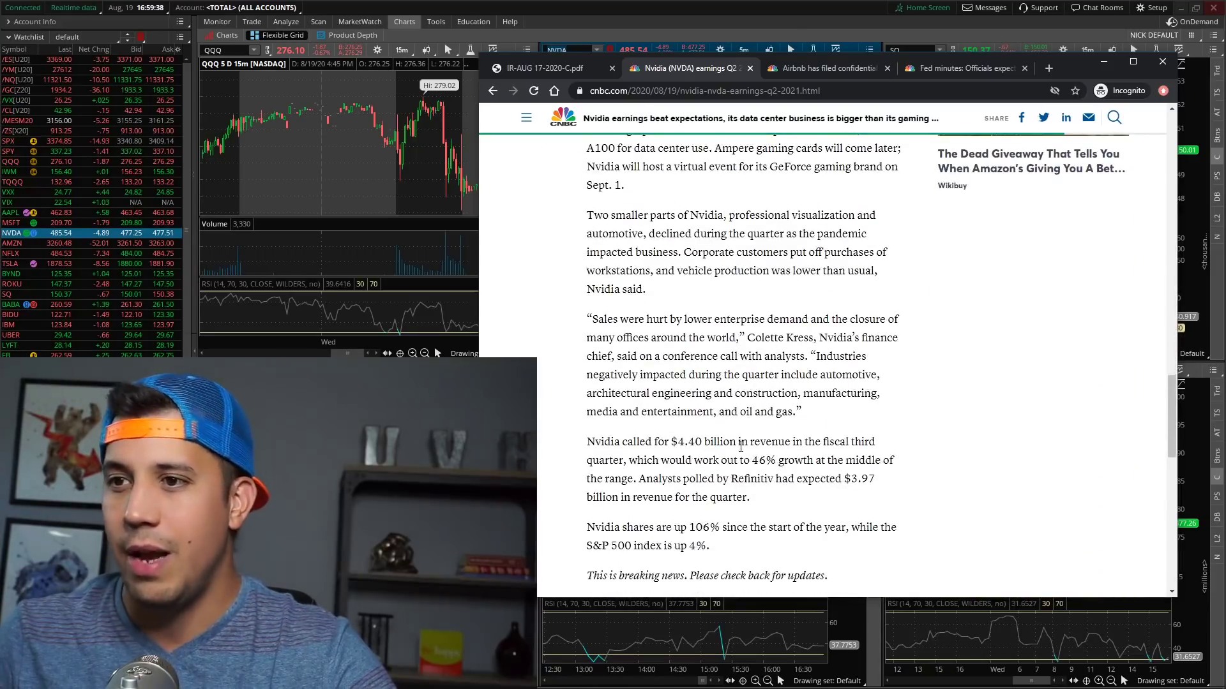
scroll(740, 443, down, 3)
click(1103, 62)
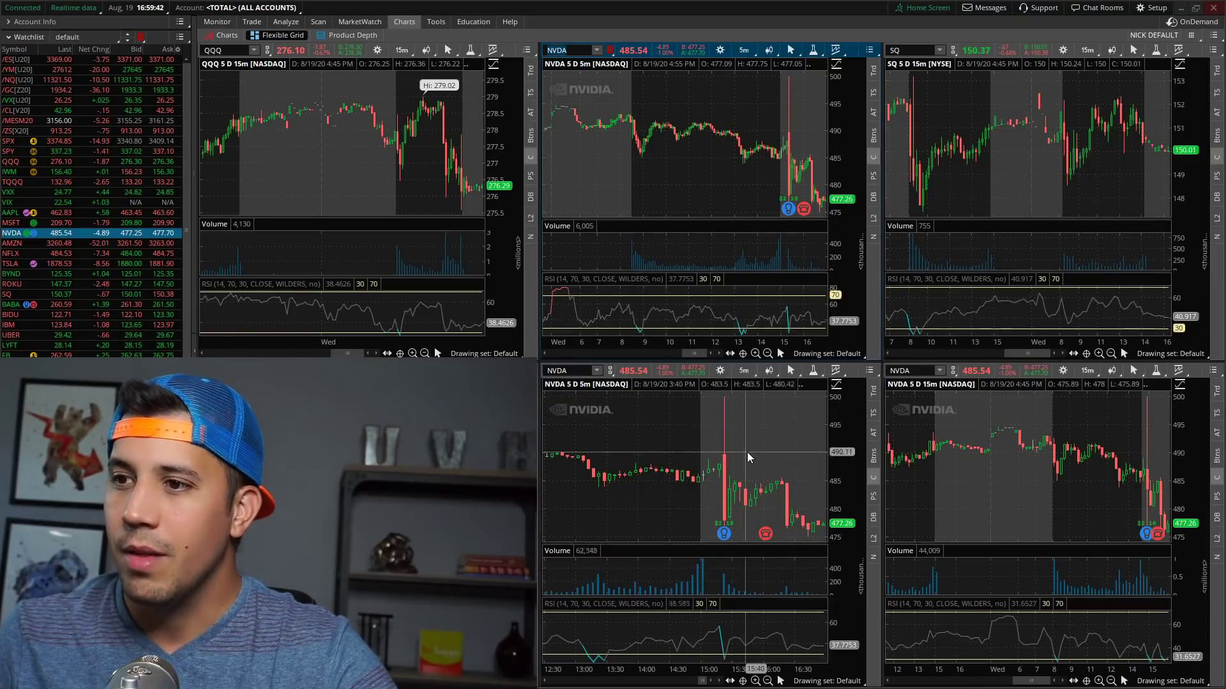